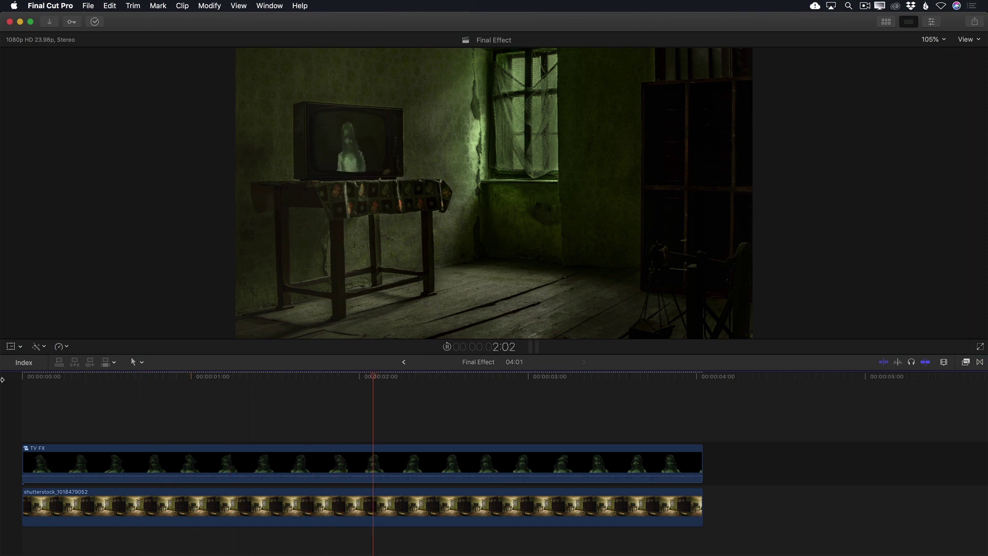
Open the Haunted TV project and toggle the room clip's 140% Transform off and back on
key(ctrl+super+1)
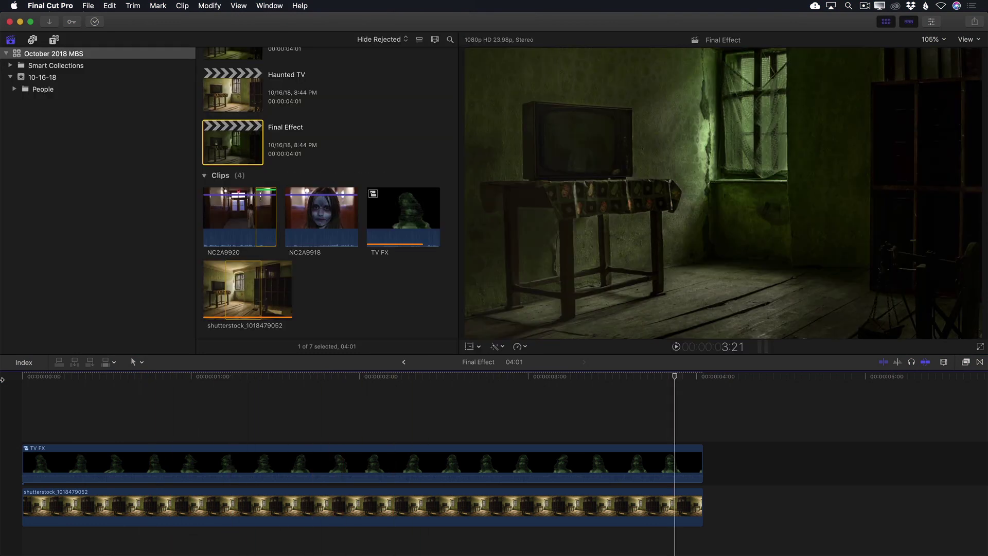
double_click(227, 103)
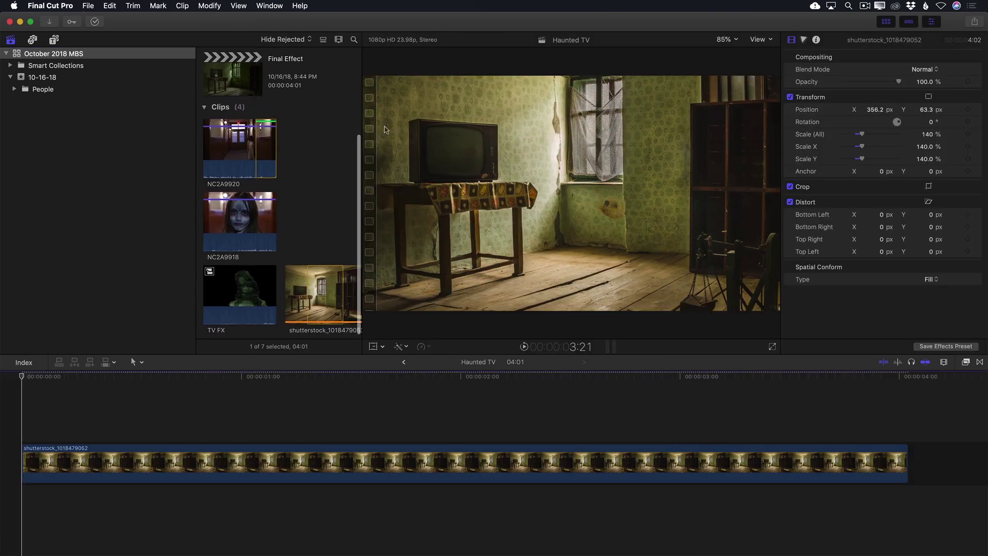
click(790, 97)
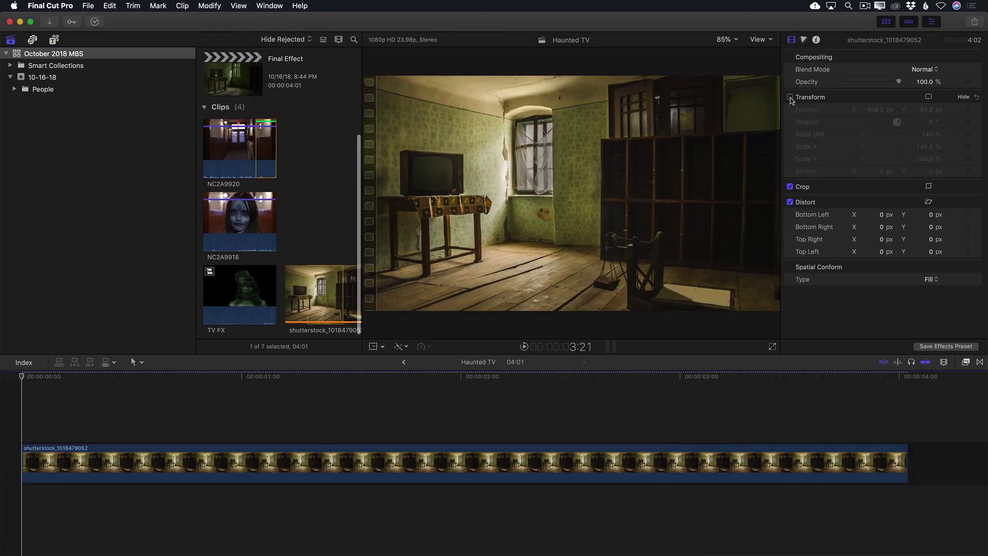
click(790, 97)
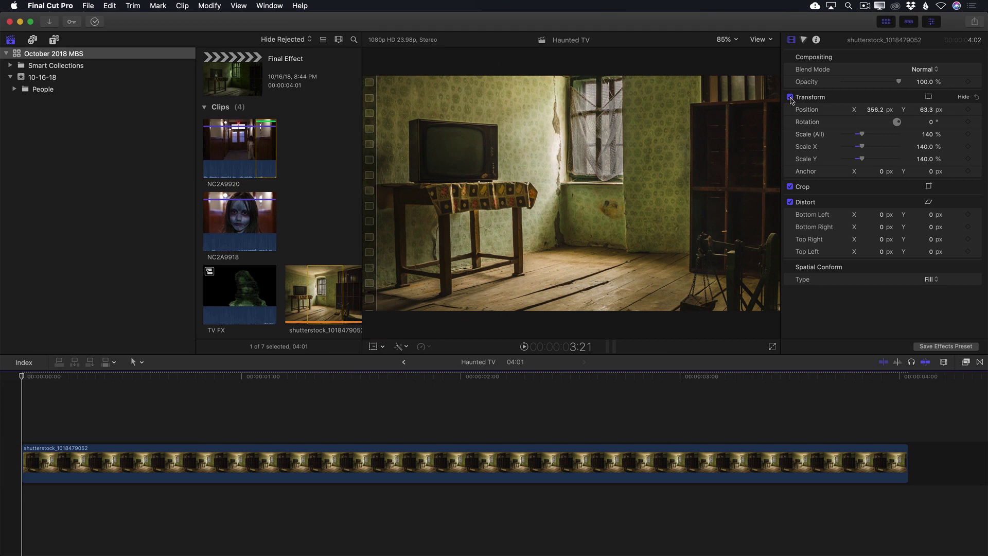
Hide the browser and add a Hue/Saturation Curves correction in the Color Inspector
key(ctrl+super+1)
key(super+6)
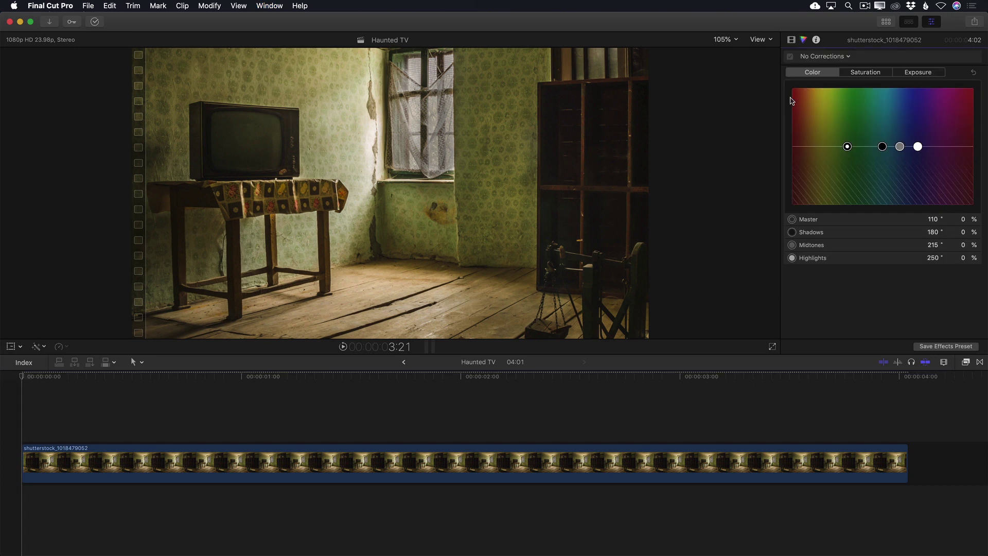
click(808, 56)
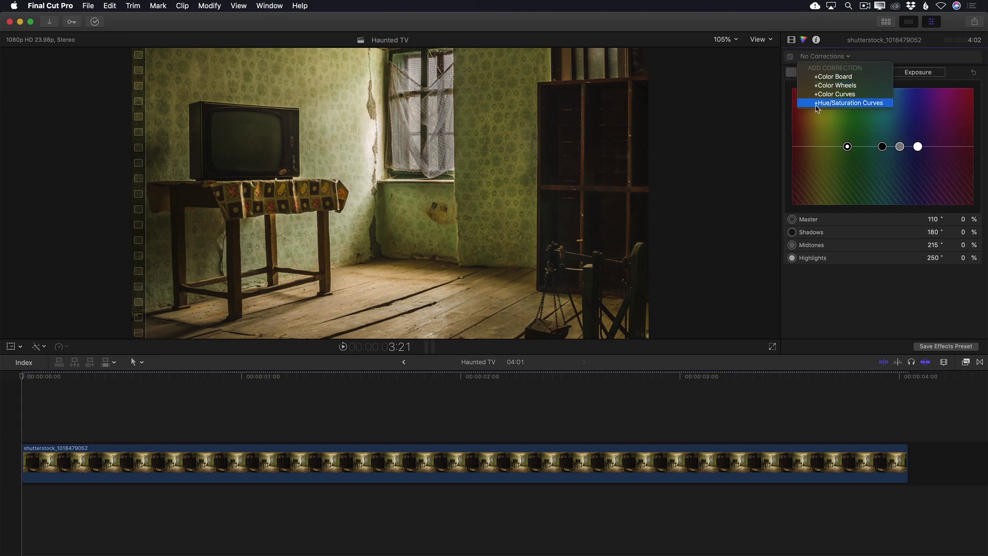
click(816, 103)
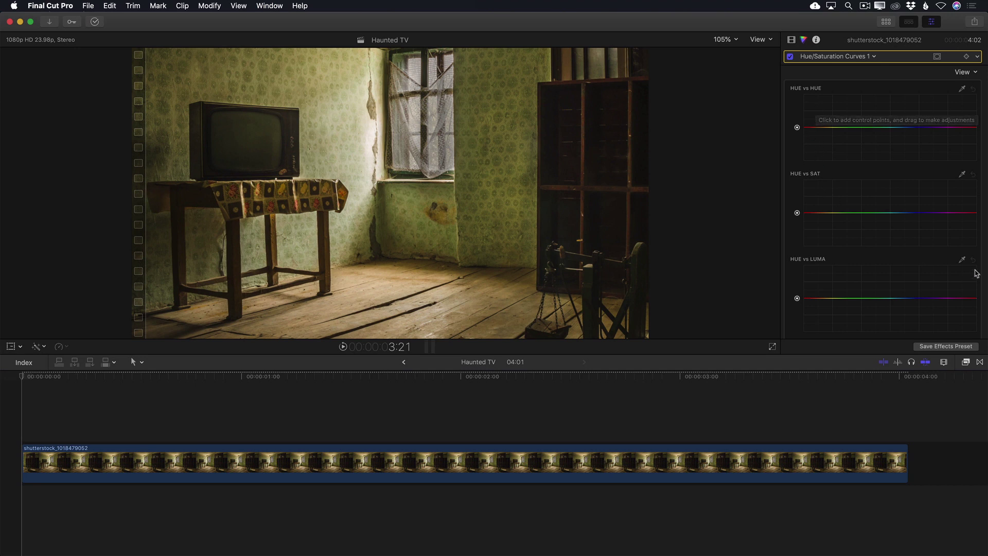
Sample the green wallpaper with the Hue vs Luma eyedropper and pull its point down to darken it
click(963, 261)
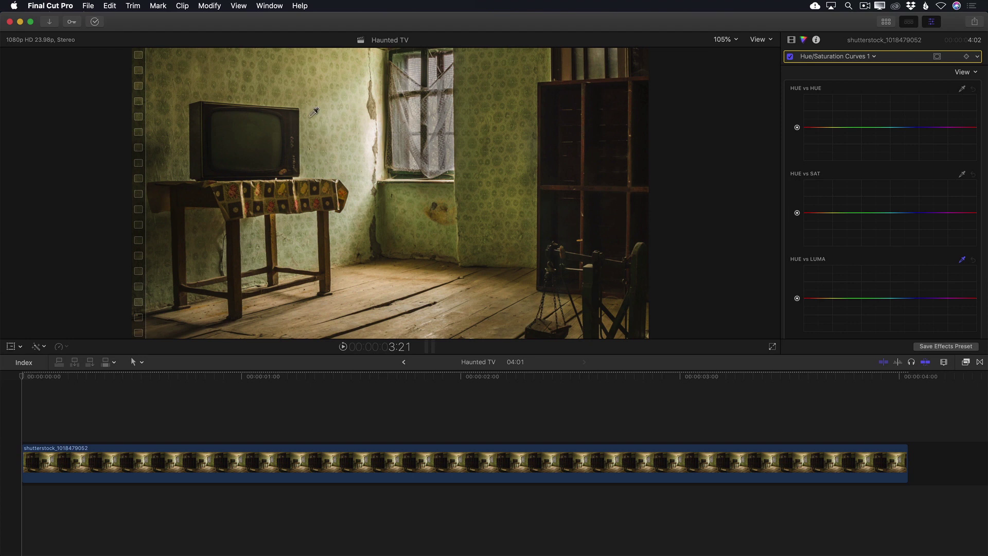
click(319, 120)
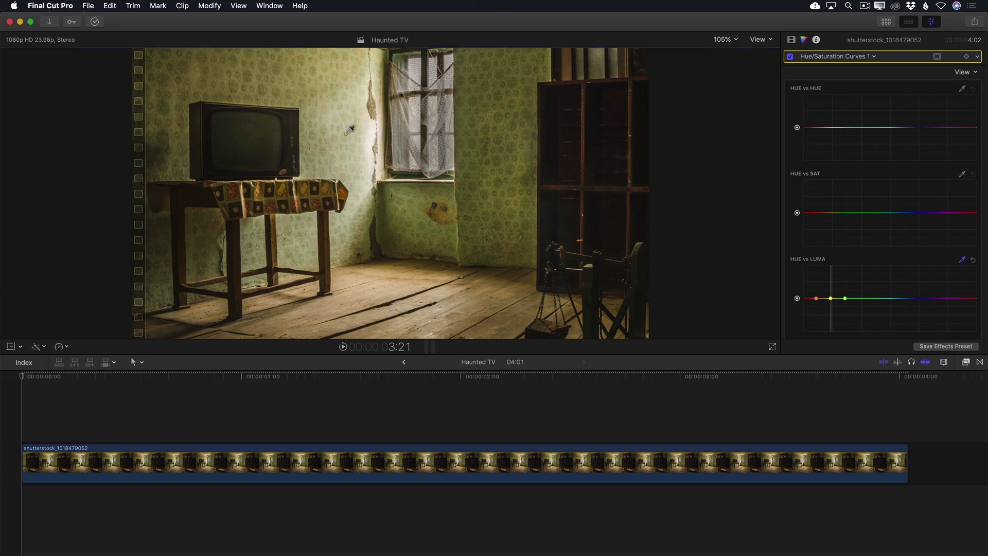
drag(833, 303, 832, 320)
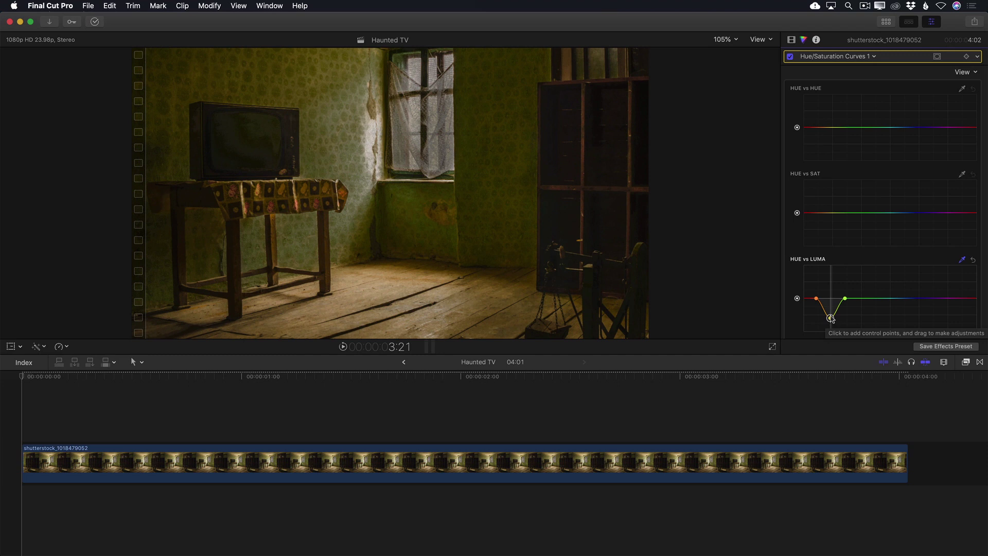
Sample the wallpaper with the Hue vs Sat eyedropper and drag its point down to desaturate it
click(961, 175)
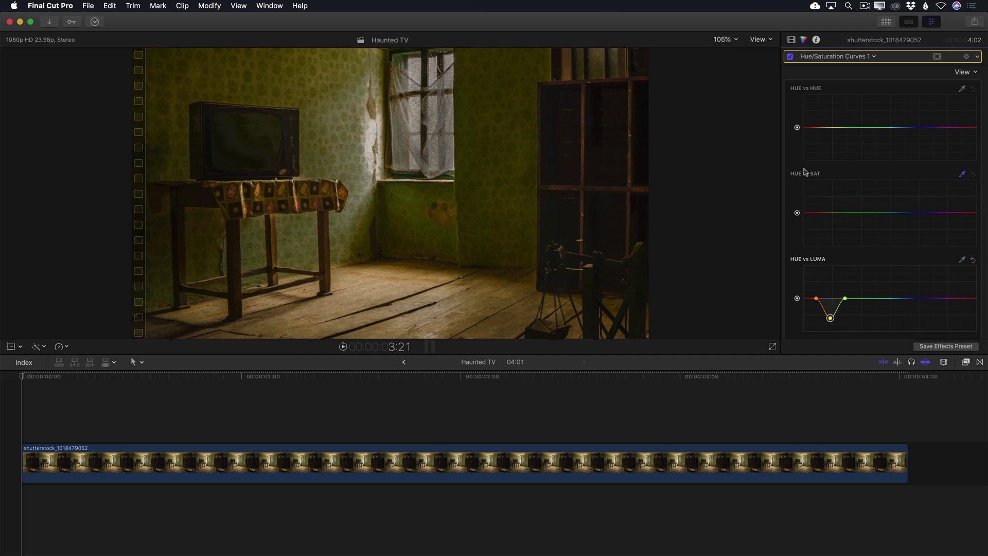
click(257, 73)
mouse_move(828, 215)
mouse_down()
mouse_move(827, 206)
mouse_move(829, 231)
mouse_up()
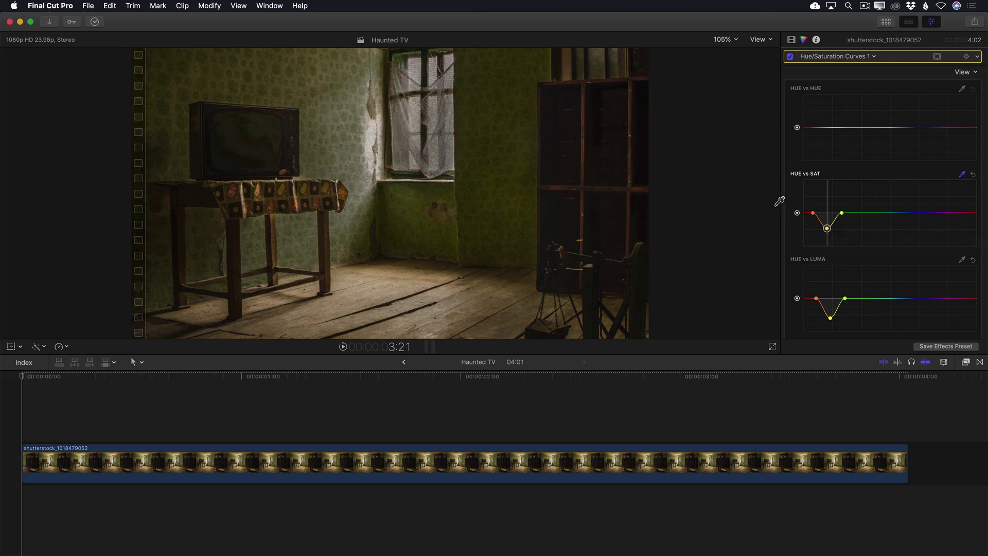
Add a Color Board correction with a large, softly feathered rounded-rectangle shape mask
click(823, 59)
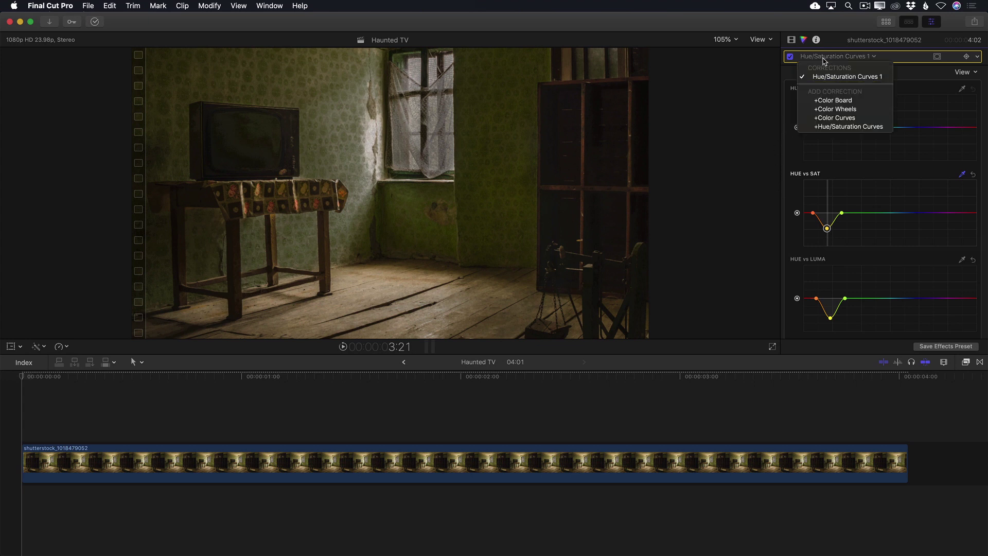
click(832, 100)
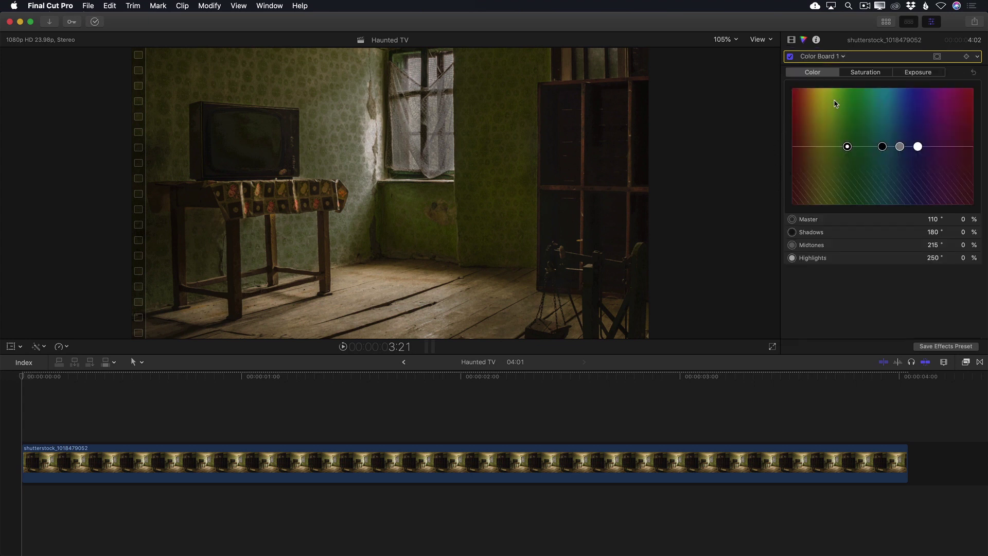
click(935, 58)
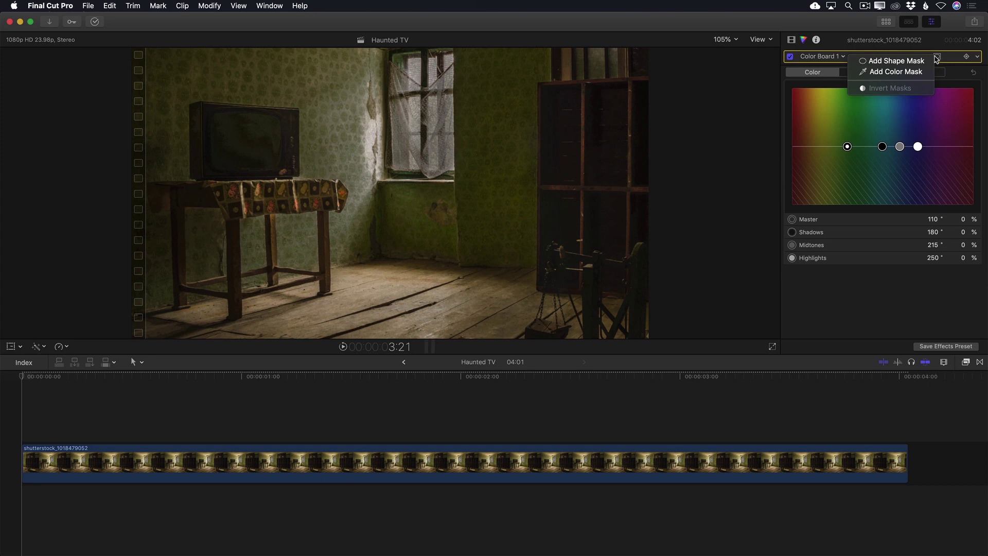
click(896, 61)
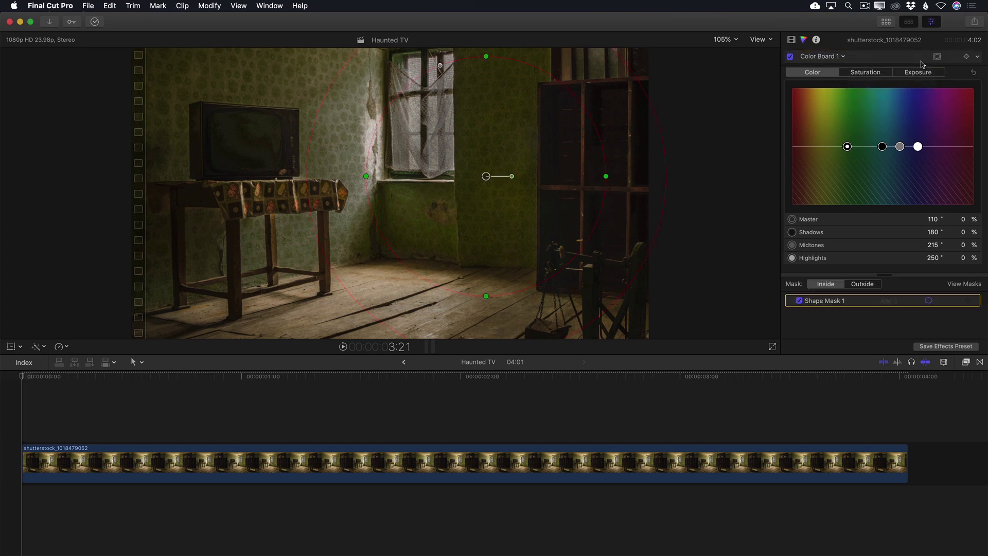
drag(438, 66, 366, 49)
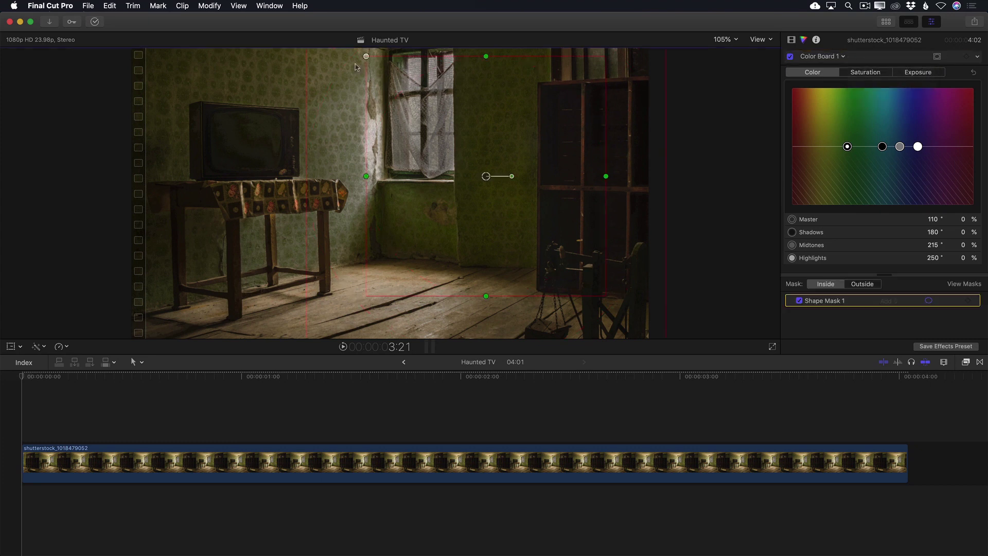
drag(486, 305, 483, 350)
drag(606, 178, 661, 188)
mouse_move(256, 138)
mouse_down()
mouse_move(239, 137)
mouse_move(278, 137)
mouse_move(235, 137)
mouse_move(252, 137)
mouse_up()
Lower the Exposure Midtones puck to -60% inside the mask
click(925, 74)
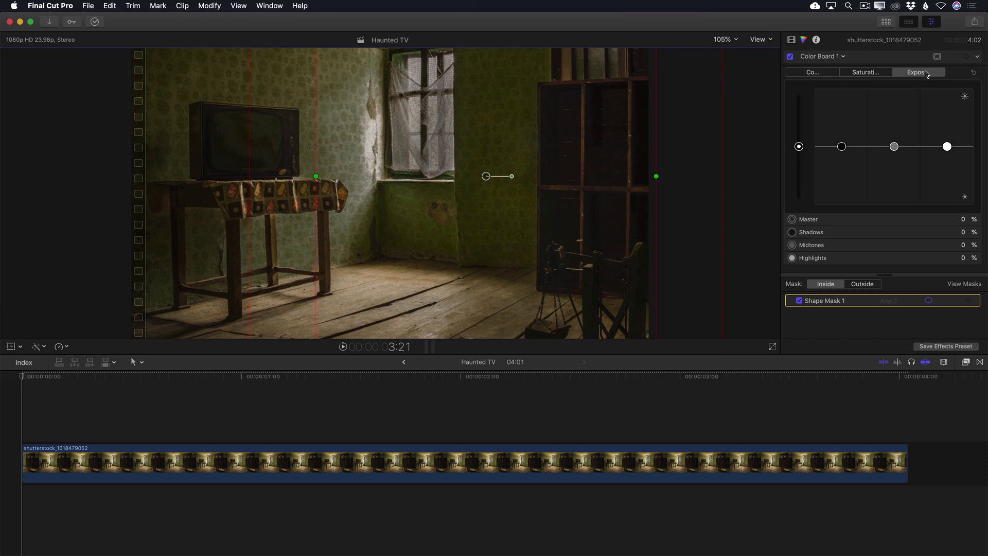
click(895, 147)
drag(896, 149, 896, 183)
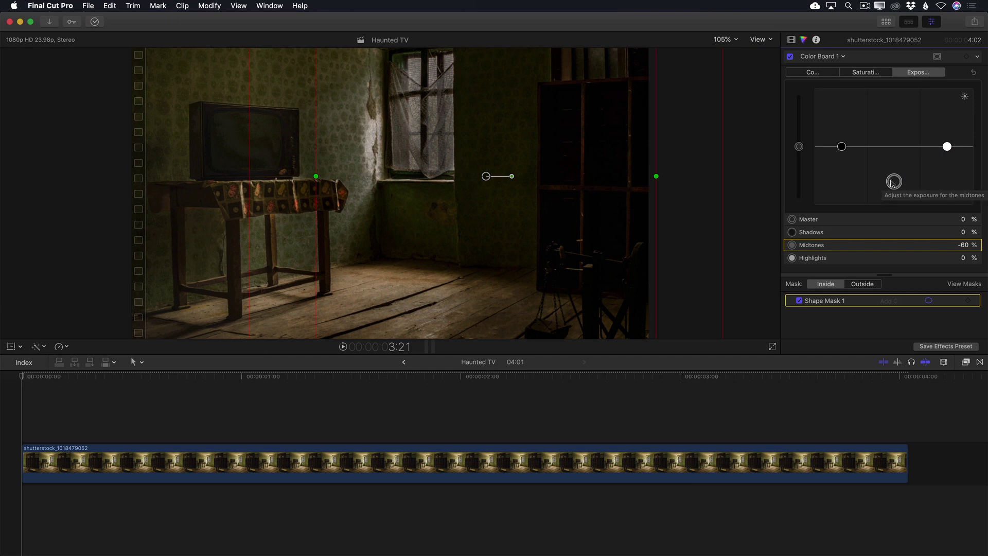
Add a second Color Board, mask it over the window, and tint its highlights green (93°, 89%)
click(827, 58)
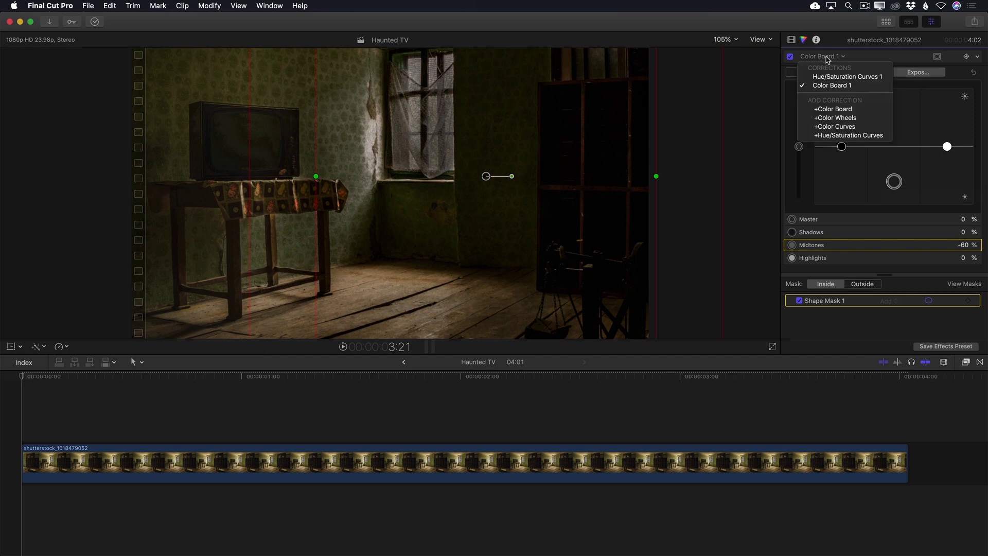
click(832, 109)
click(937, 56)
click(890, 61)
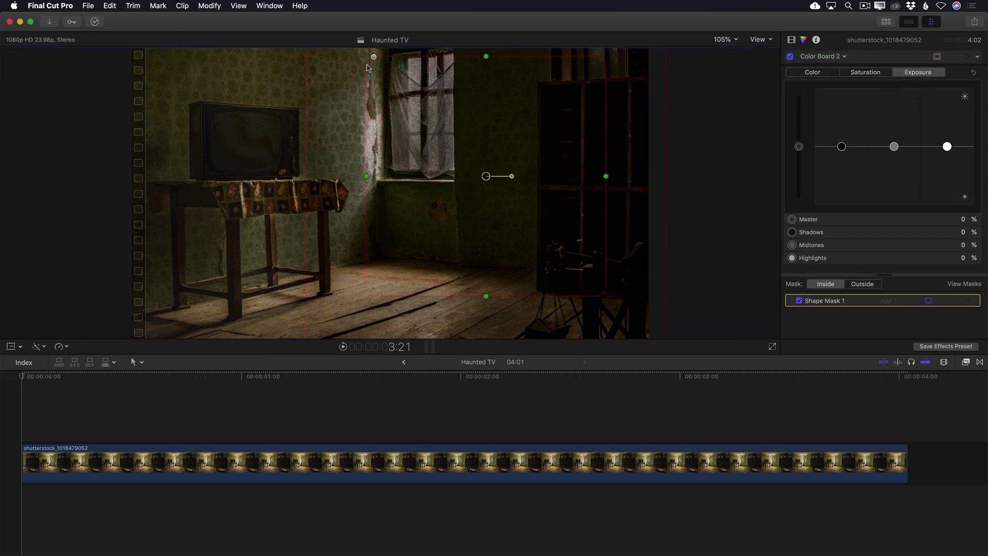
drag(366, 176, 424, 176)
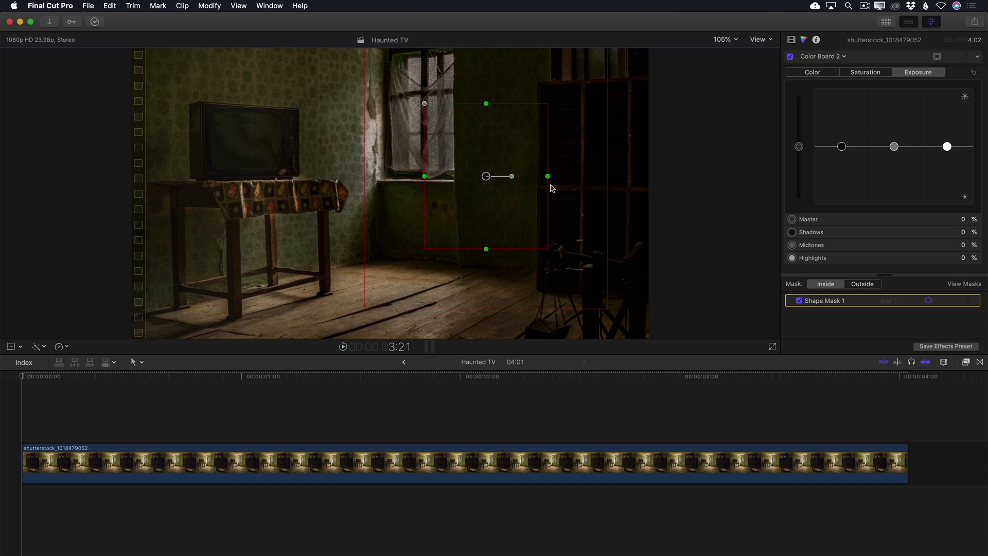
drag(547, 176, 318, 133)
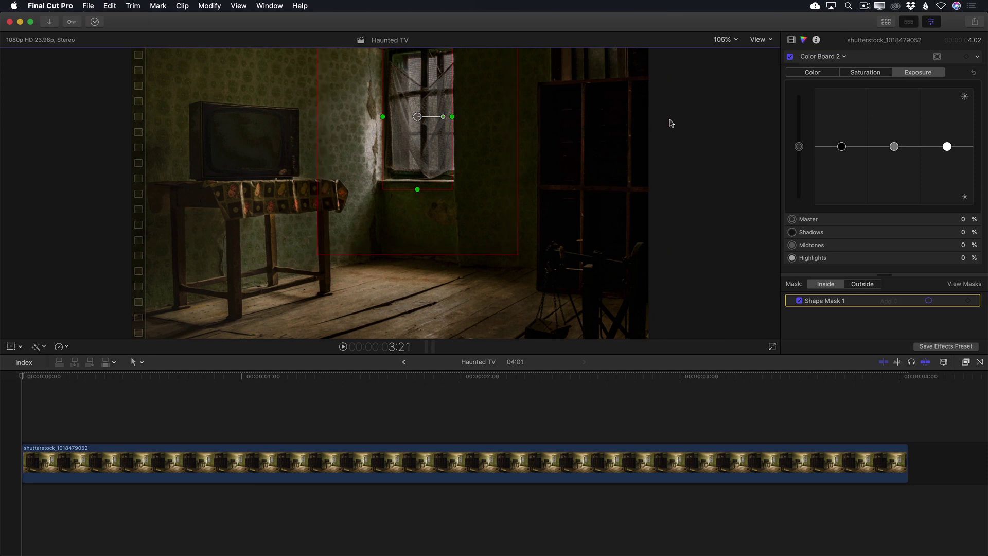
click(820, 74)
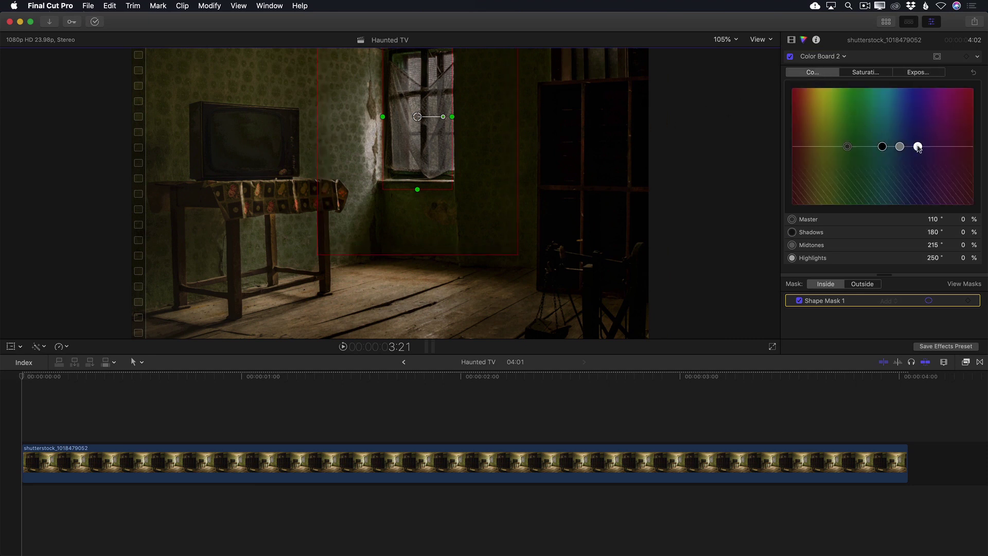
drag(918, 146, 839, 95)
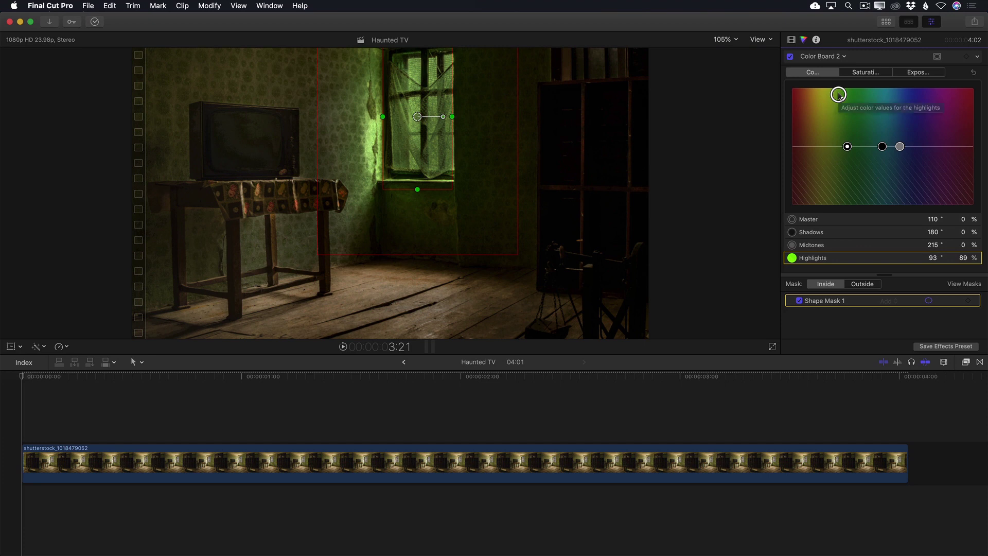
In Hue/Saturation Curves 1, sample the room's green with the Hue vs Hue eyedropper and shift its hue
click(830, 58)
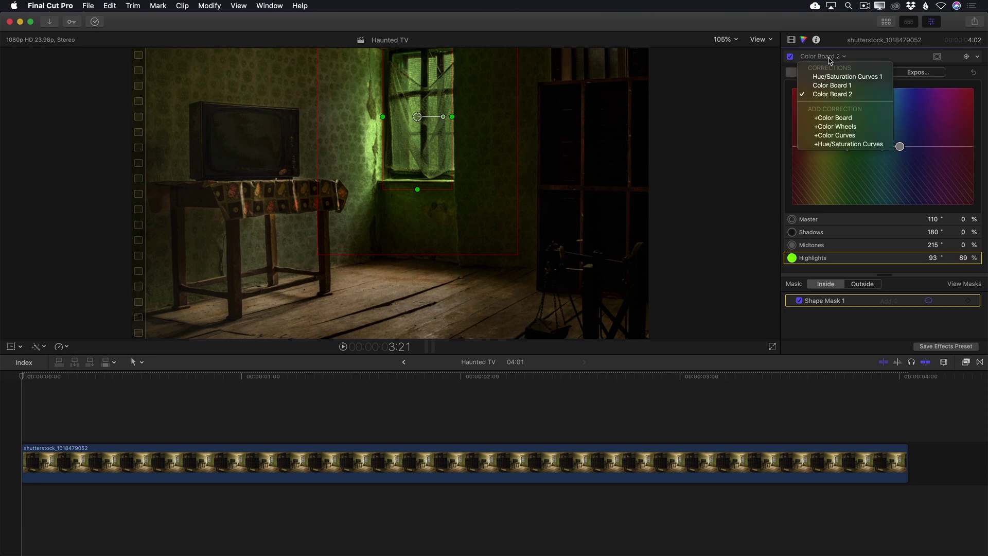
click(829, 77)
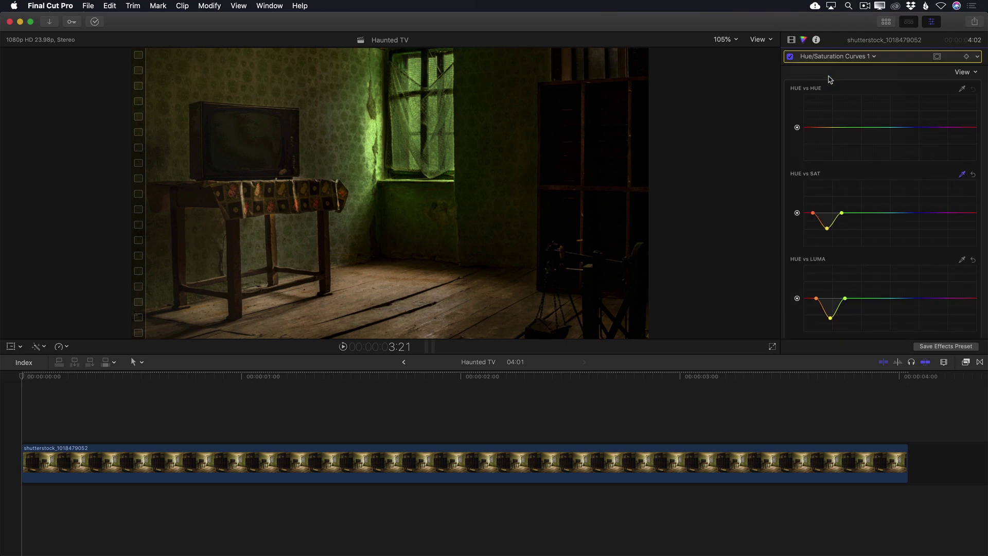
click(961, 90)
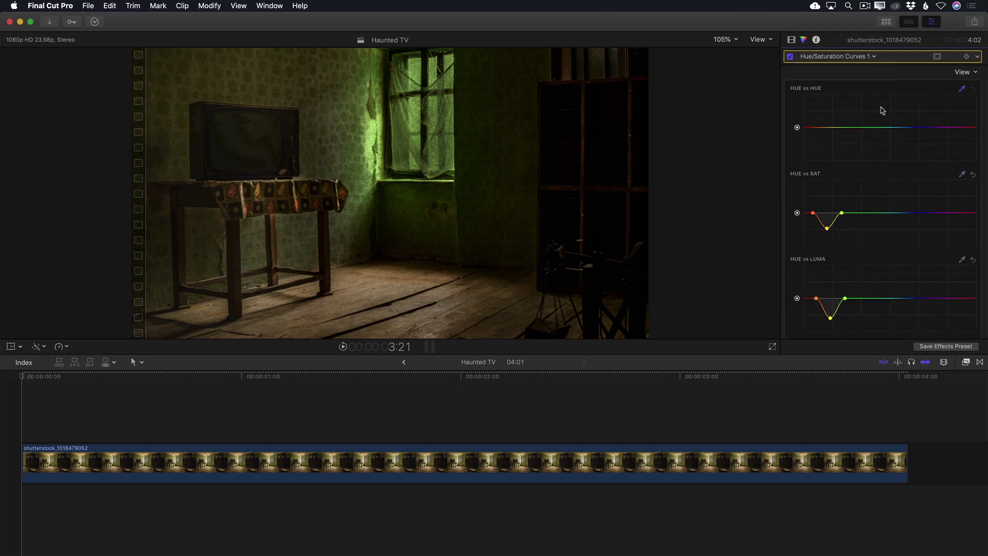
click(384, 292)
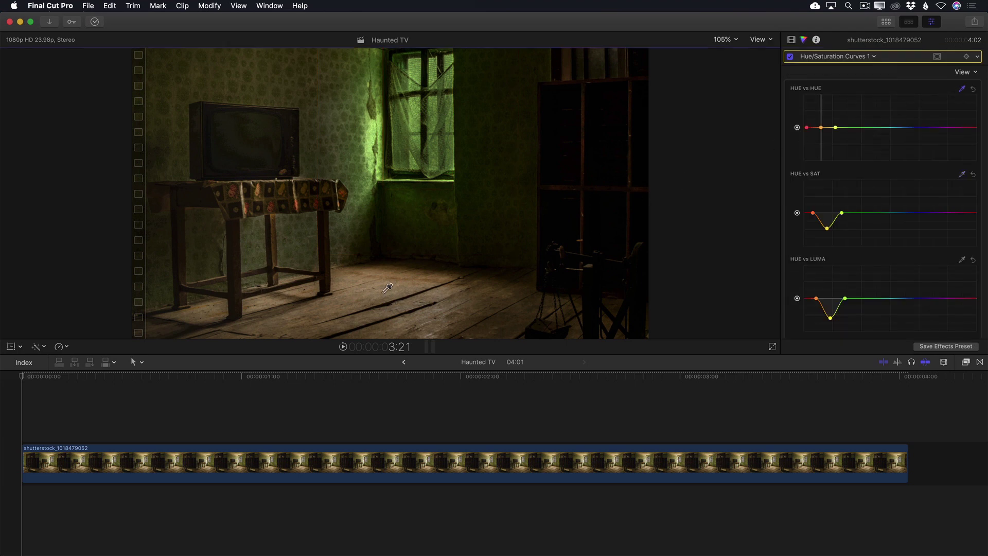
click(822, 128)
drag(821, 129, 820, 133)
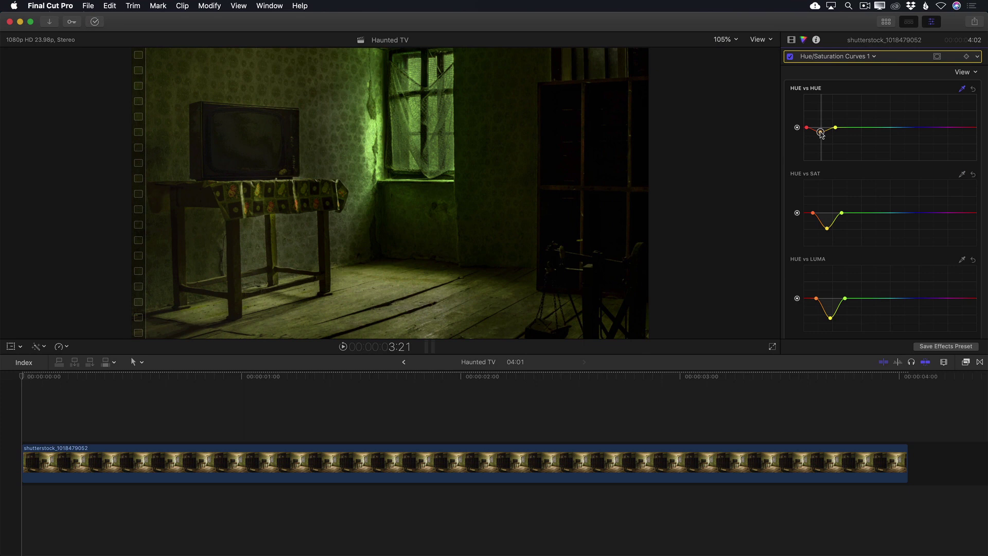
Show the Video inspector's effects list and toggle Effects off and on three times to compare
click(792, 40)
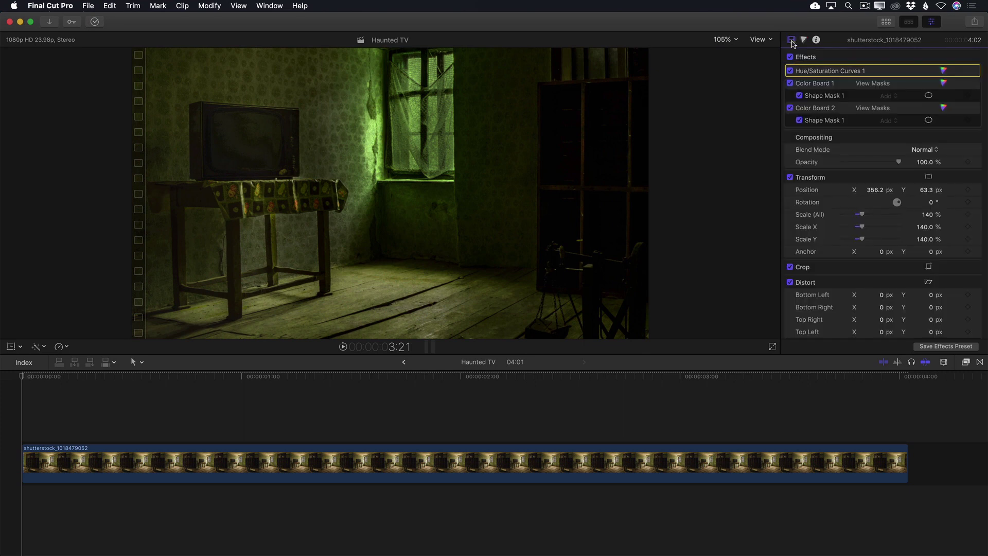
click(790, 57)
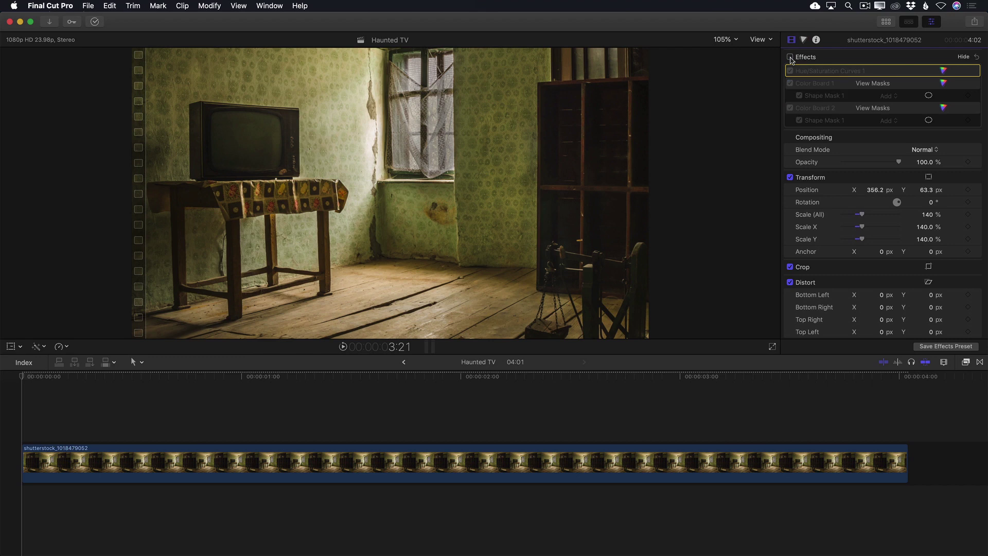
click(790, 57)
click(790, 57)
click(791, 57)
click(790, 57)
click(790, 57)
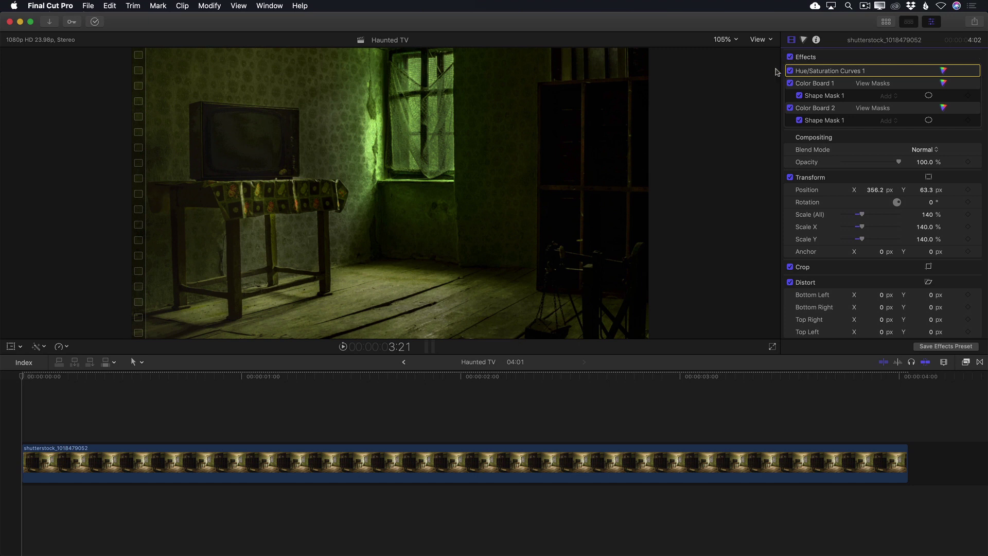
Connect the NC2A9920 hallway clip from the Libraries above the room clip
click(345, 456)
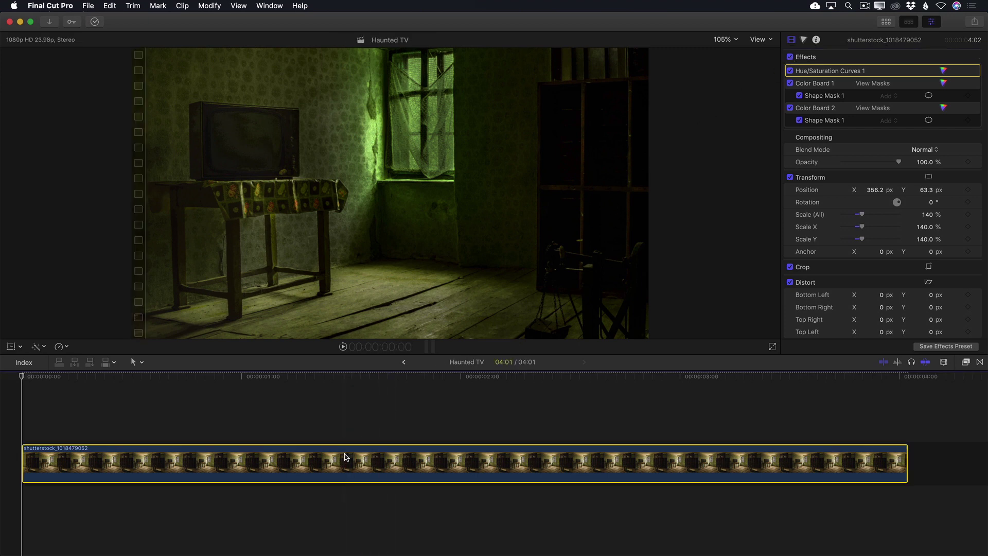
drag(345, 457, 346, 458)
key(super+shift+1)
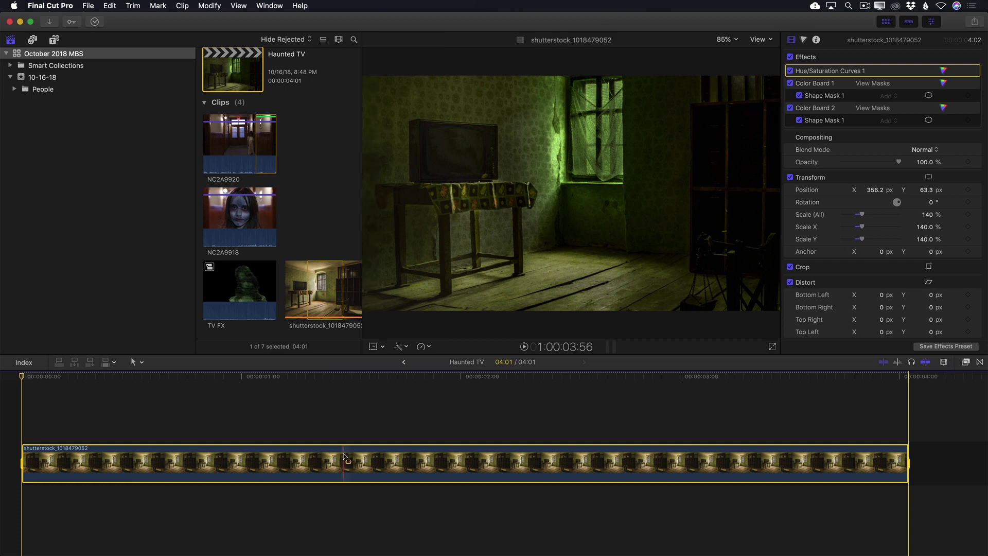
click(267, 154)
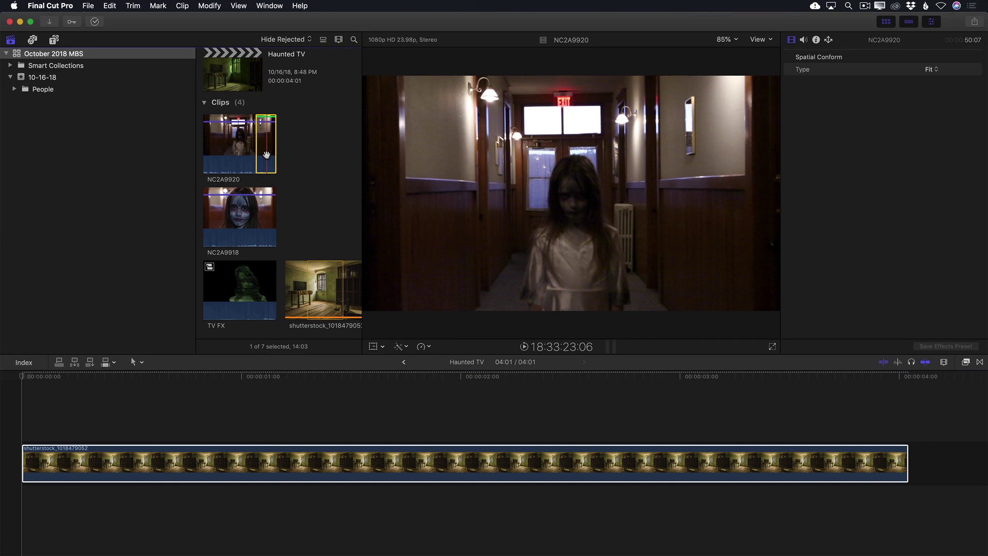
key(q)
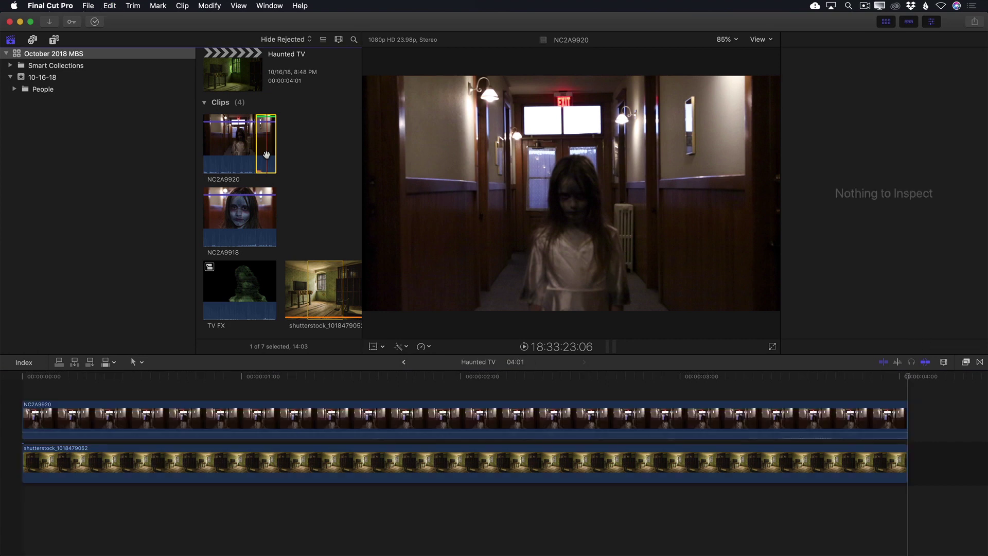
Skim to about one second and disable the room clip underneath the hallway clip
click(293, 378)
mouse_move(294, 380)
mouse_down()
mouse_move(315, 381)
mouse_move(287, 386)
mouse_move(301, 383)
mouse_up()
click(310, 459)
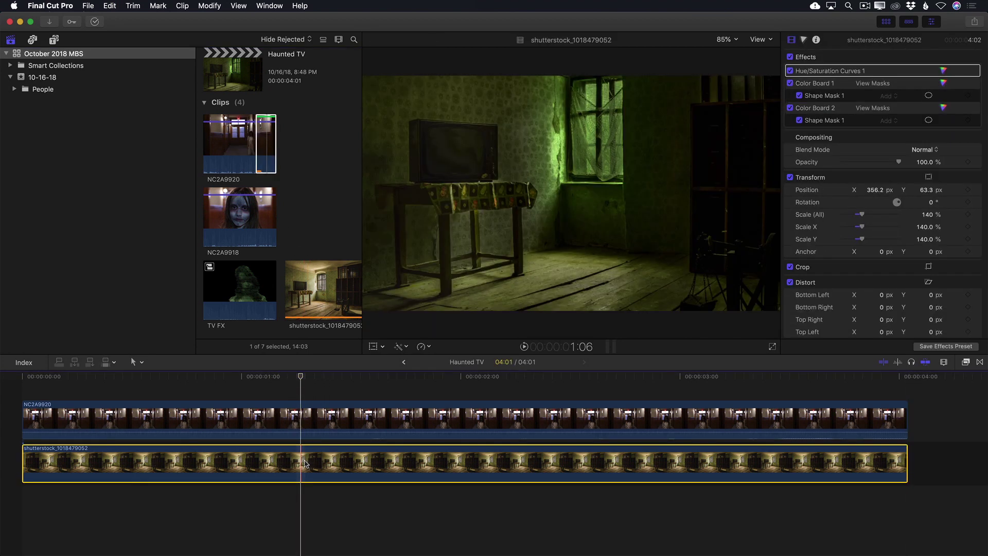
key(v)
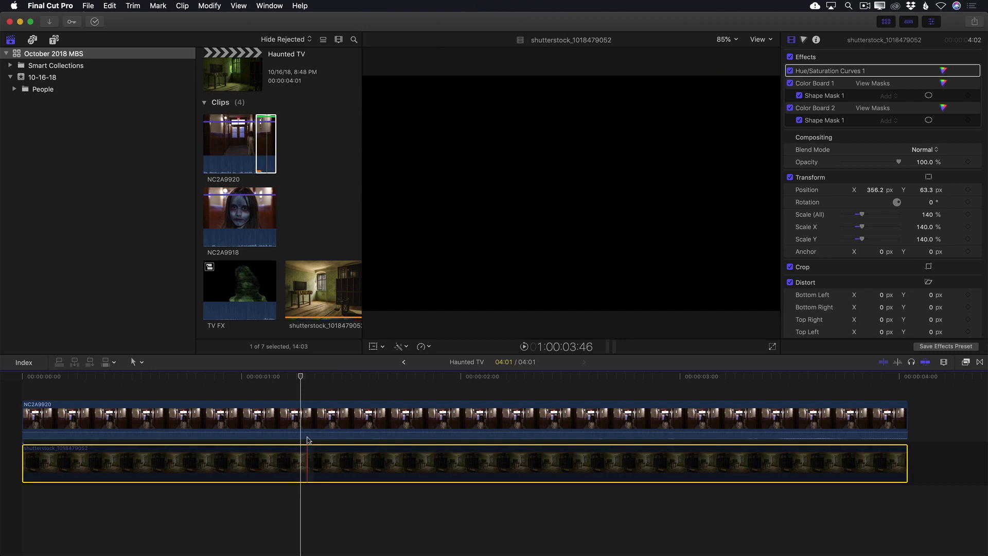
click(299, 408)
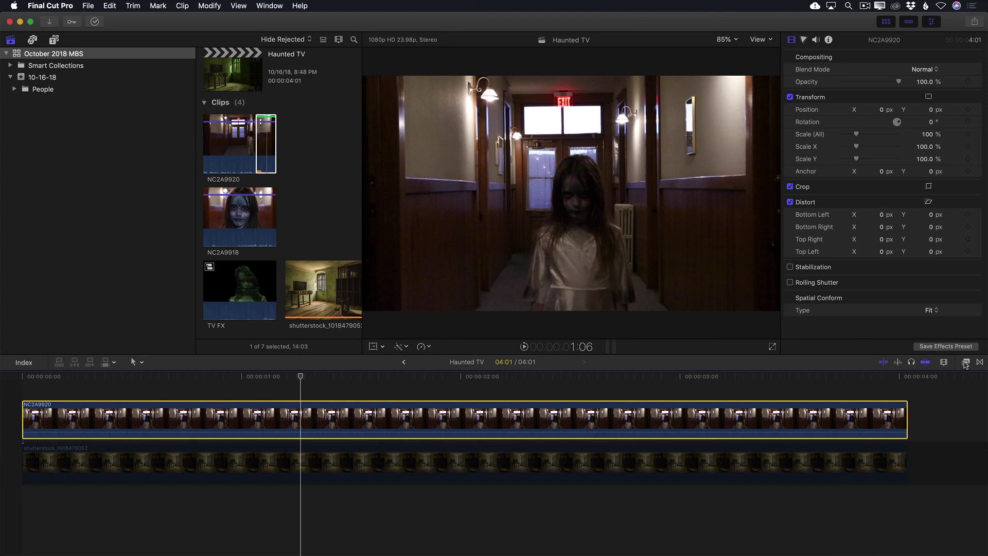
Apply the Draw Mask effect from the Masks category to the NC2A9920 clip
click(965, 362)
scroll(823, 457, down, 5)
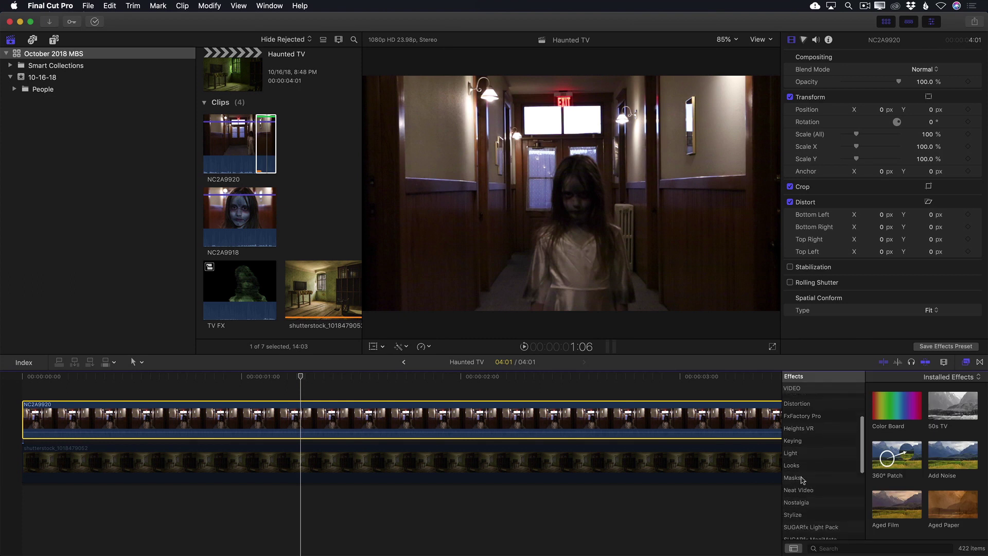
click(803, 477)
drag(896, 405, 453, 420)
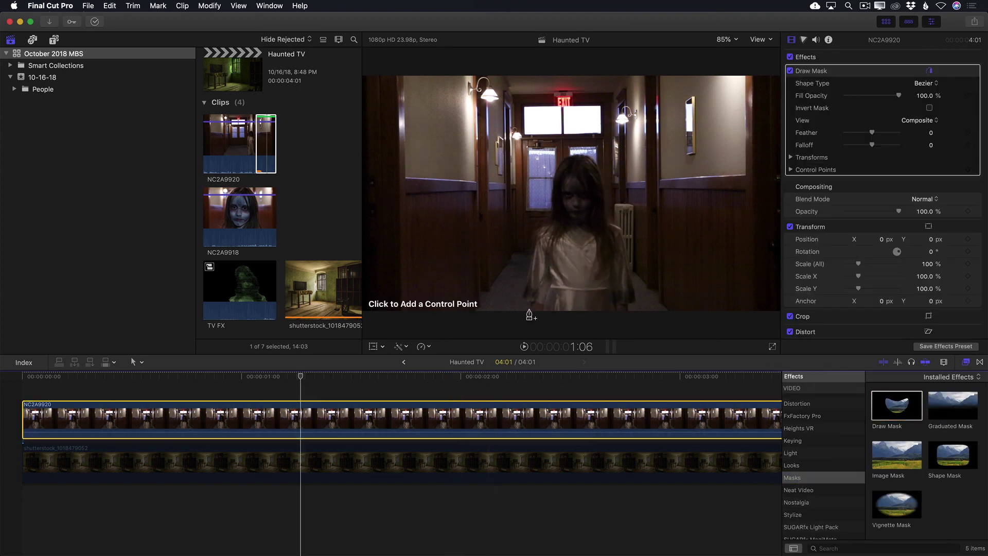
Trace a closed mask outline around the girl, from her sides and head down to her dress hem
click(538, 227)
click(549, 225)
click(553, 217)
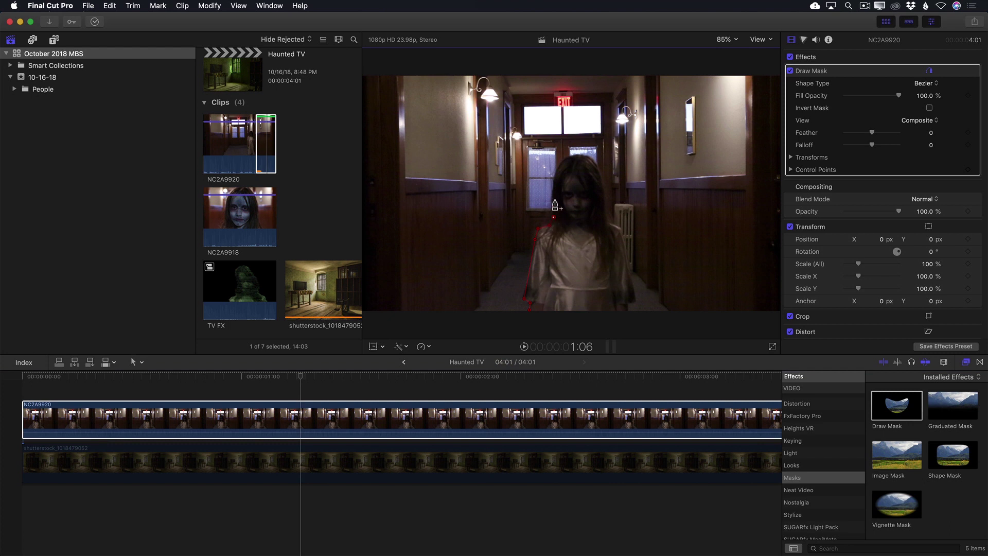
click(551, 193)
click(555, 170)
click(566, 158)
click(578, 155)
click(590, 156)
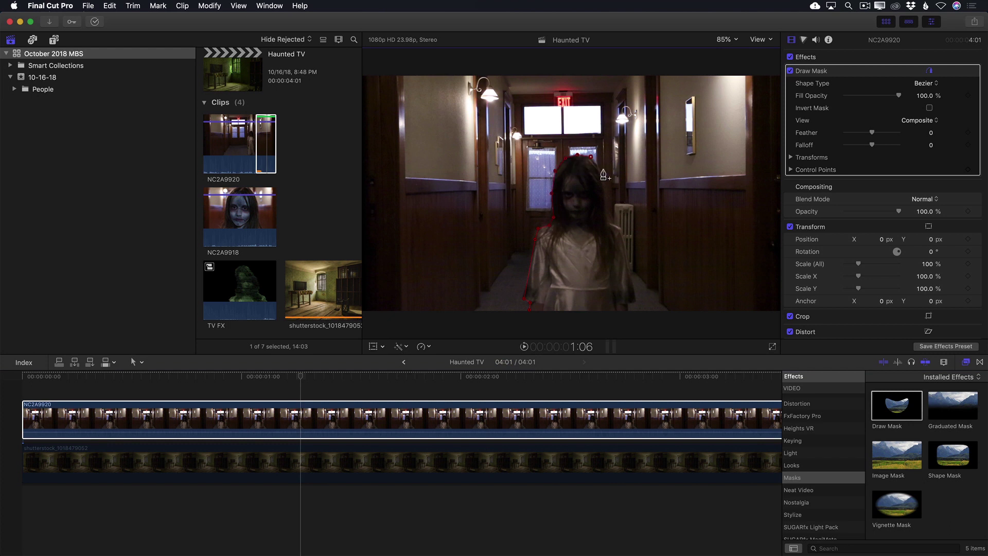
click(603, 204)
click(604, 218)
click(612, 225)
click(619, 229)
click(625, 256)
click(631, 283)
click(530, 311)
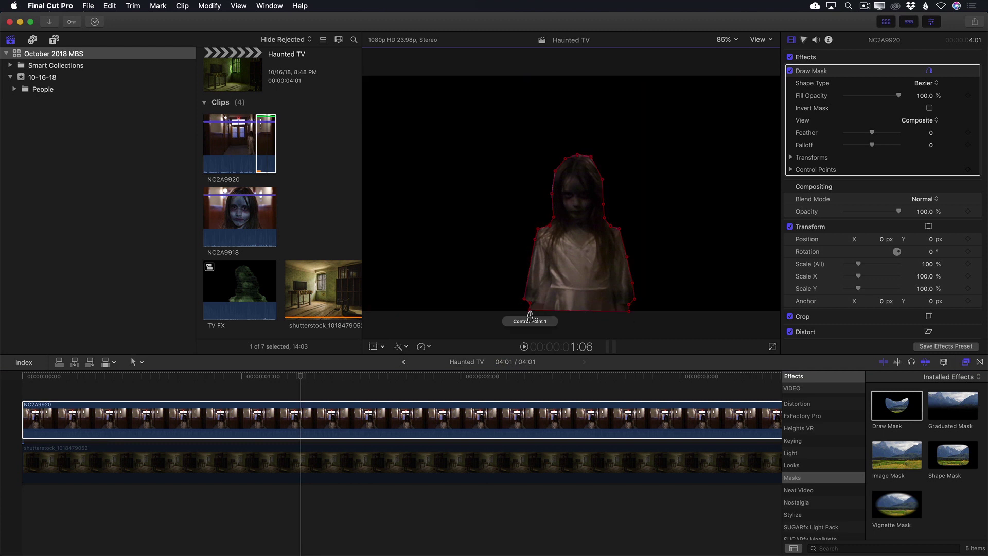
Make the head's top-right point and the lower left and right mask points Smooth
right_click(566, 157)
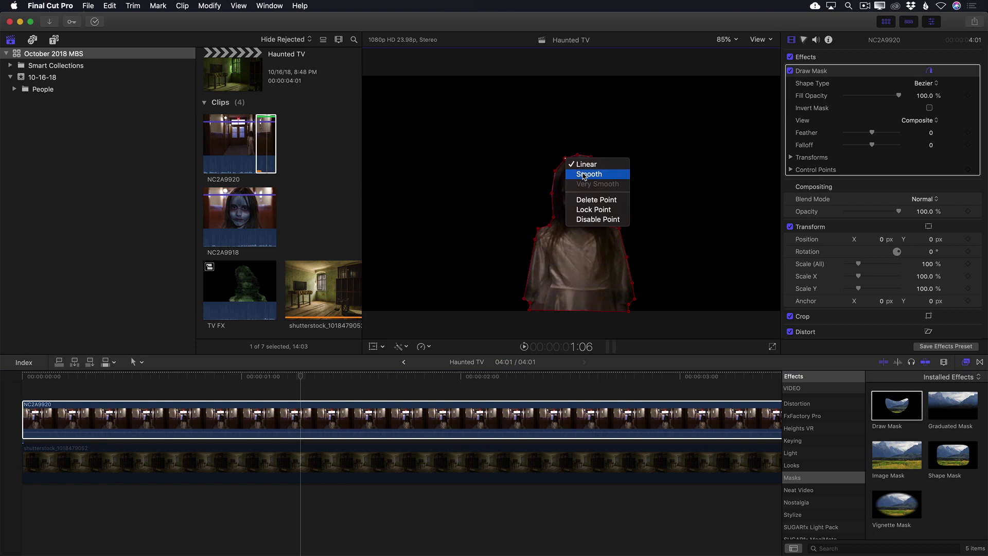
click(590, 156)
right_click(590, 156)
click(605, 174)
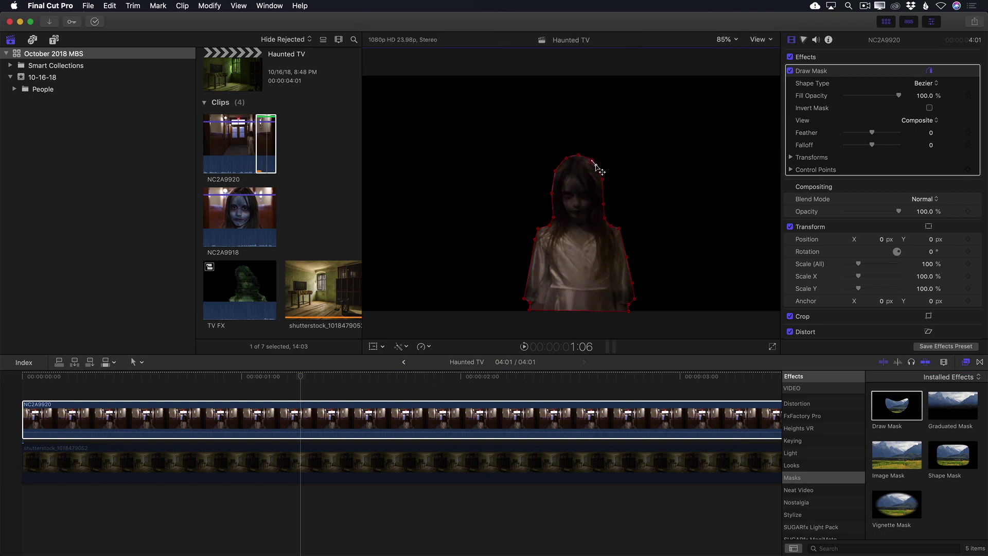
right_click(553, 217)
key(Escape)
right_click(538, 229)
click(544, 242)
right_click(617, 229)
click(627, 242)
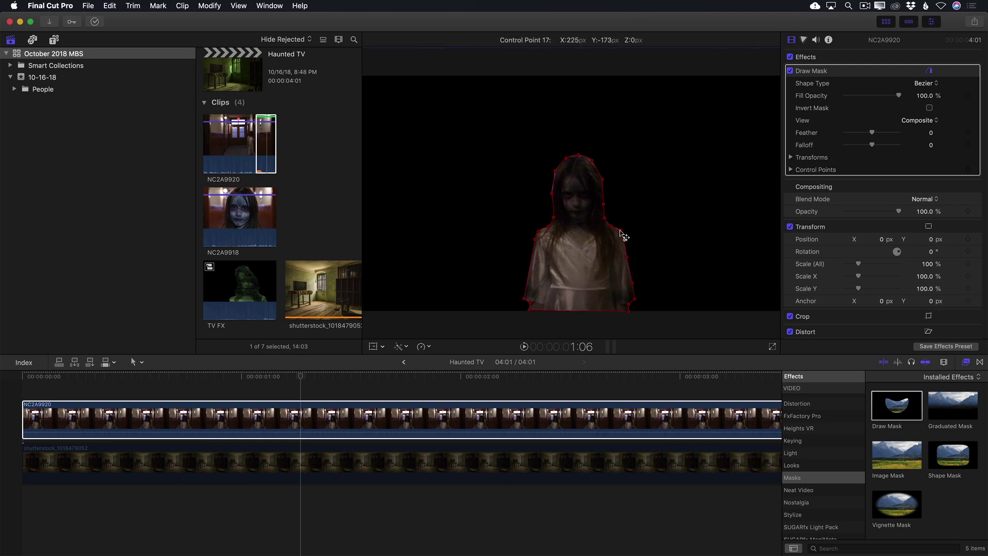
Set the NC2A9920 Draw Mask Feather to -32 and hide the mask's on-screen outline
click(292, 417)
drag(292, 378, 247, 378)
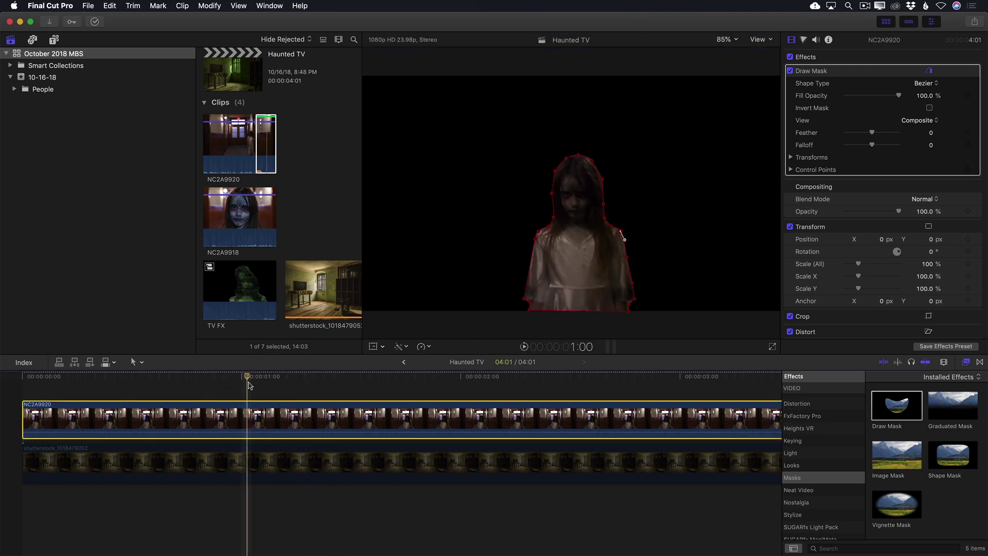
drag(873, 135, 865, 134)
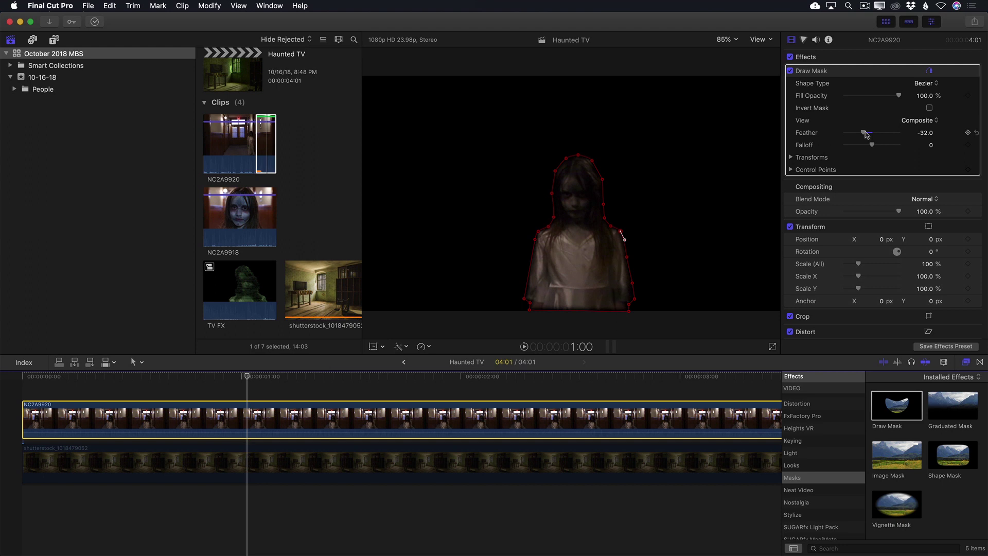
click(929, 71)
Apply the Cast effect to clip NC2A9920 and set its Midtones colour to green
click(835, 547)
text(cast)
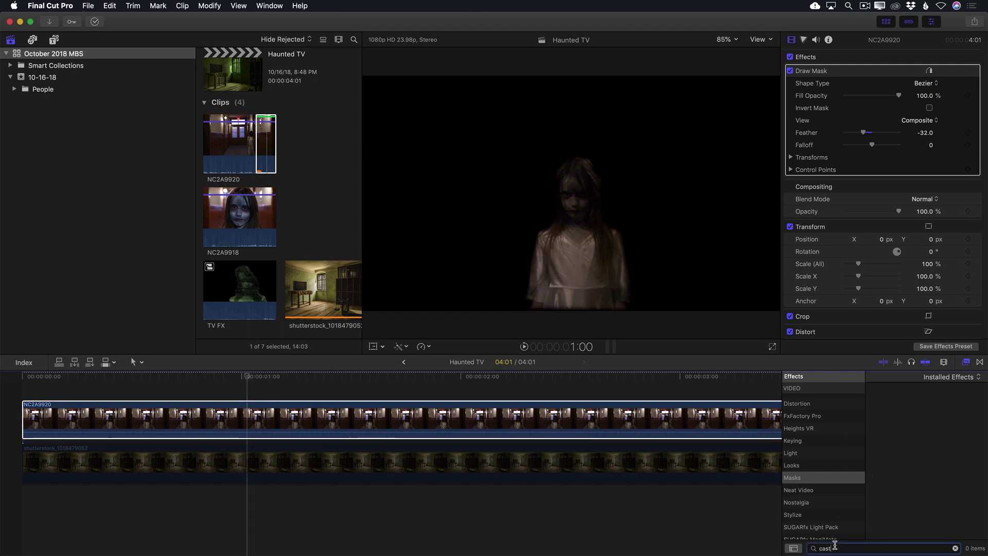
scroll(818, 489, up, 5)
click(816, 412)
click(940, 407)
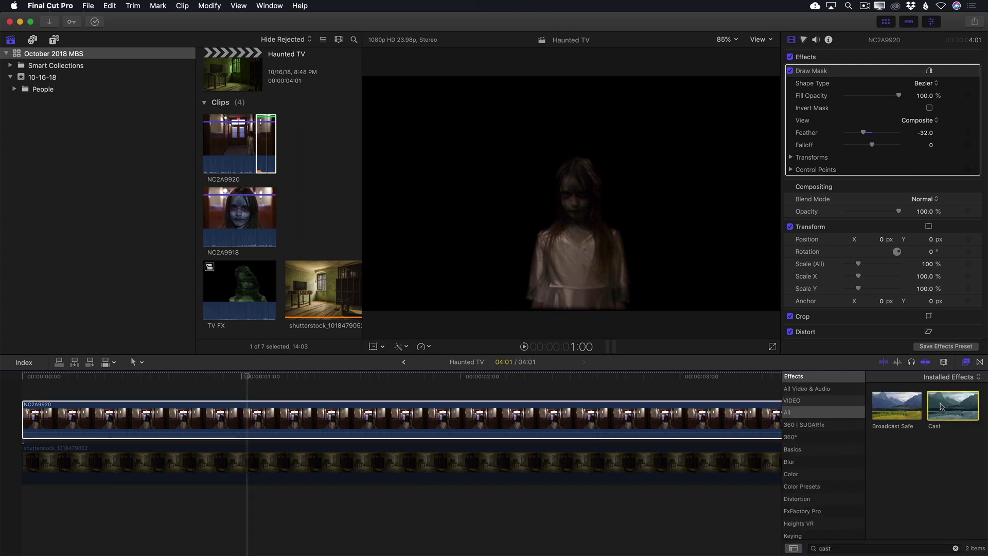
drag(940, 407, 444, 418)
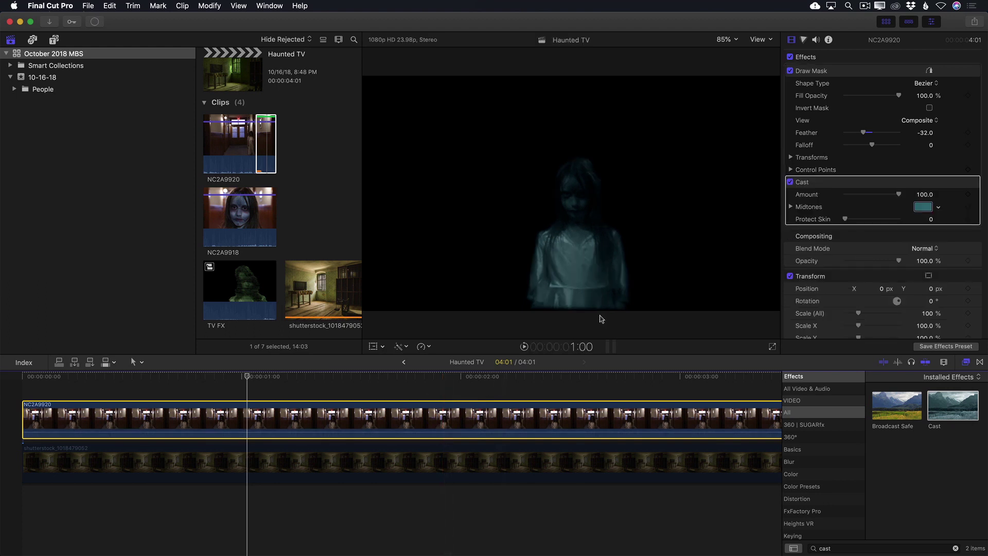
click(938, 207)
mouse_move(937, 235)
mouse_down()
mouse_move(938, 246)
mouse_move(923, 243)
mouse_up()
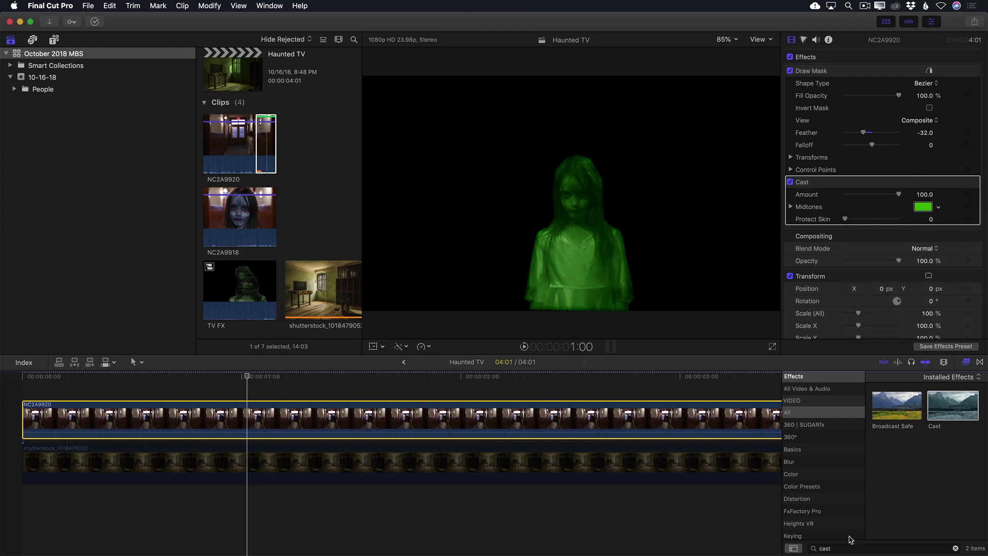
Search 'bad' in Effects, add Bad TV to the ghost clip and preview it
double_click(825, 548)
text(bad)
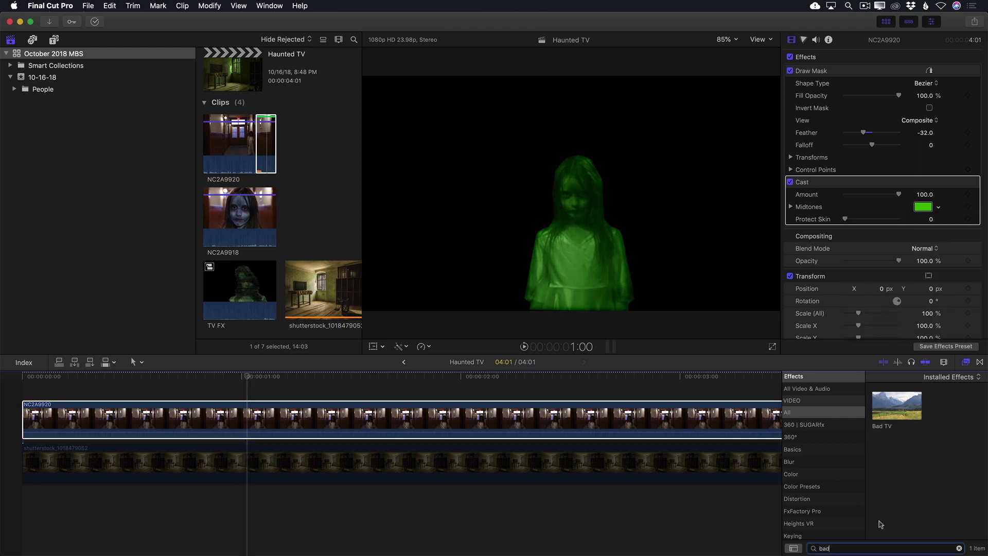
drag(896, 406, 576, 420)
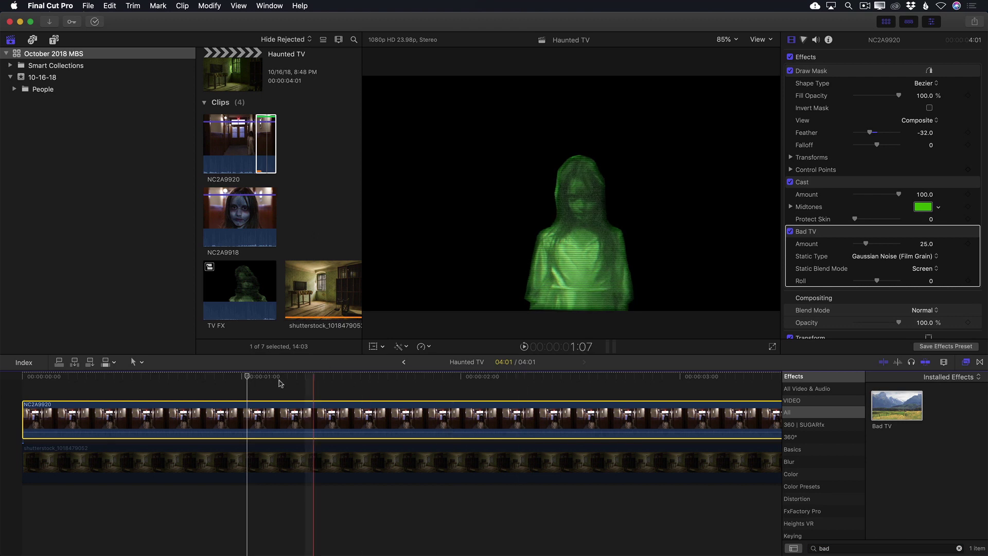
key(space)
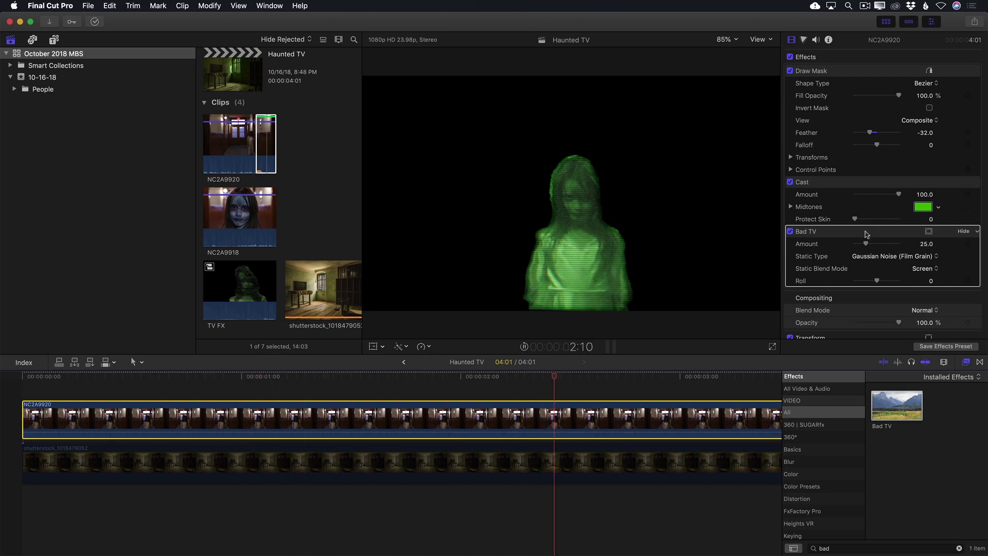
Set the Bad TV Amount to 58.97 and Static Type to Blue Noise
drag(866, 244, 883, 247)
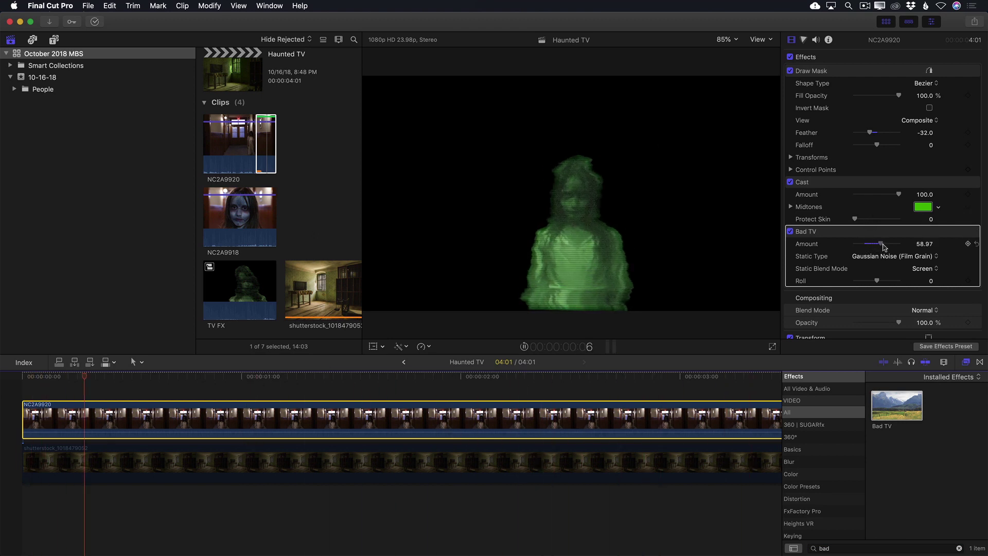
click(882, 256)
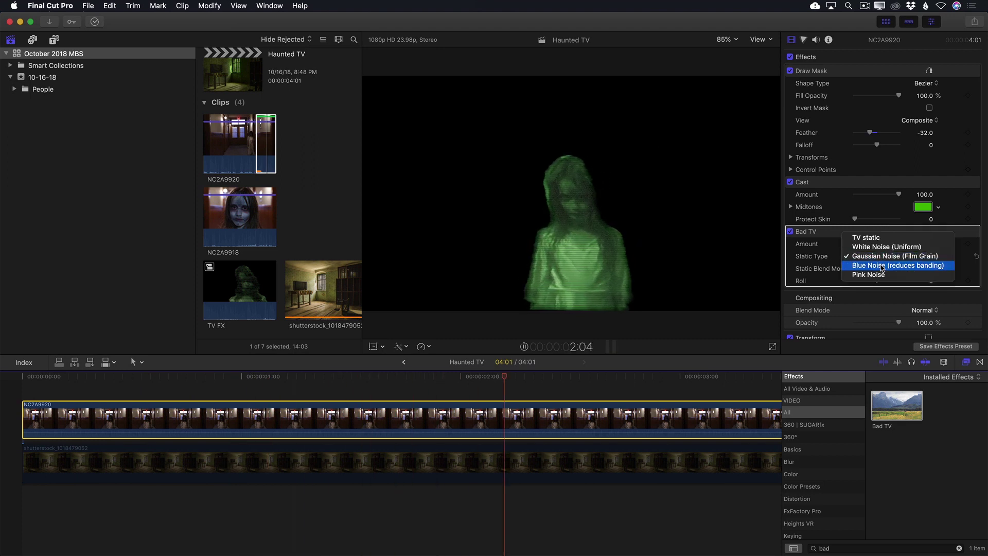
click(881, 265)
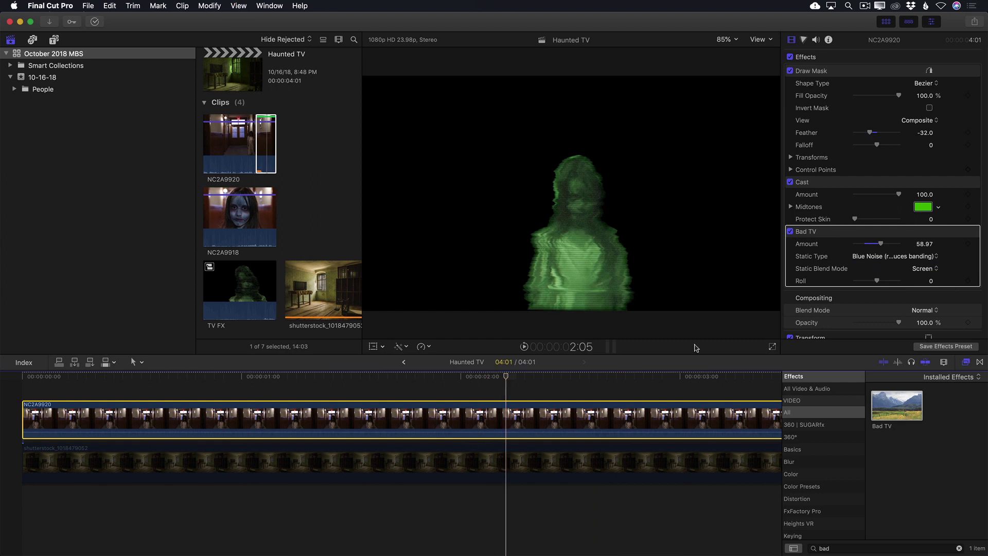
Re-enable the shutterstock room clip, then scale NC2A9920 down and move it onto the TV screen
click(503, 469)
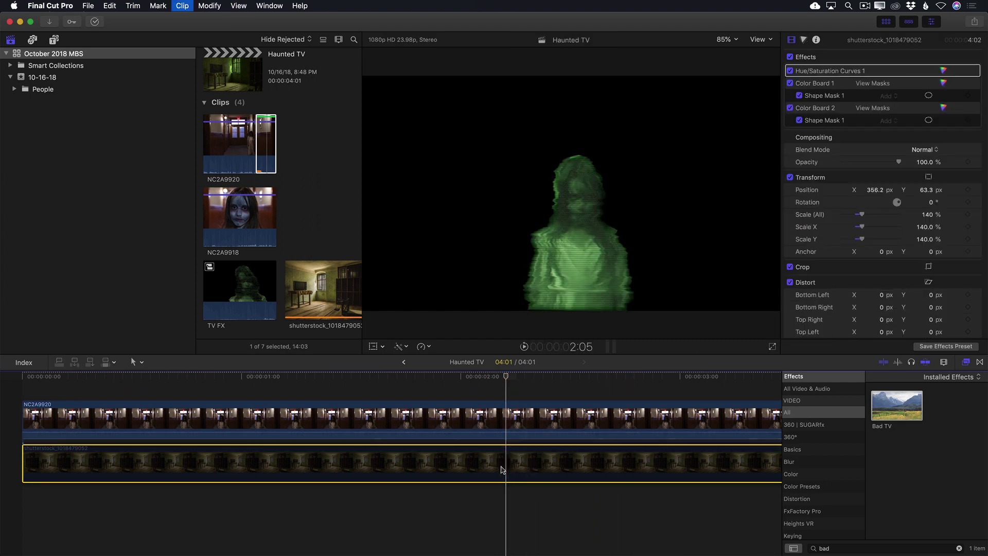
key(v)
click(510, 430)
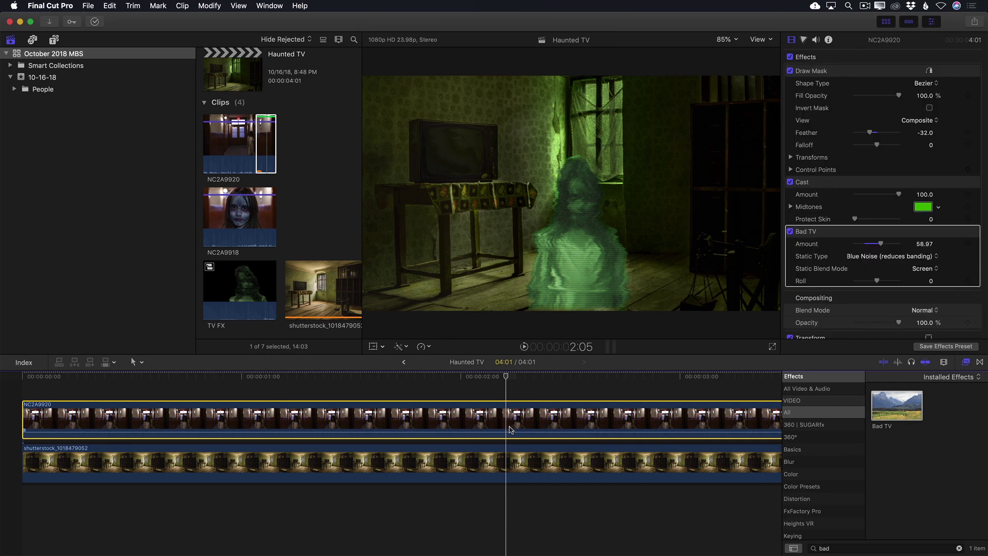
click(373, 347)
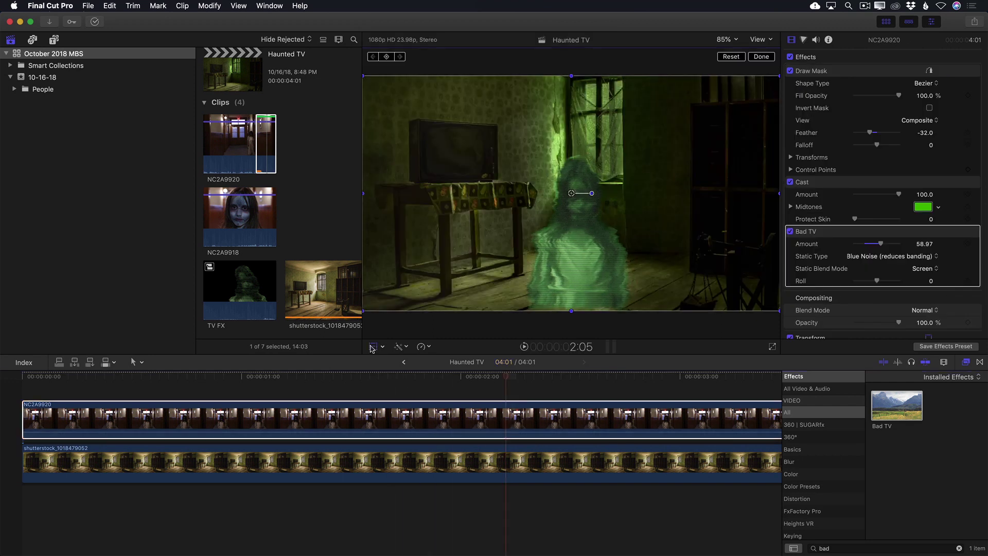
drag(779, 311, 646, 235)
drag(575, 213, 465, 164)
Use Distort mode to drag the ghost's corners onto the tilted TV screen edges
click(382, 347)
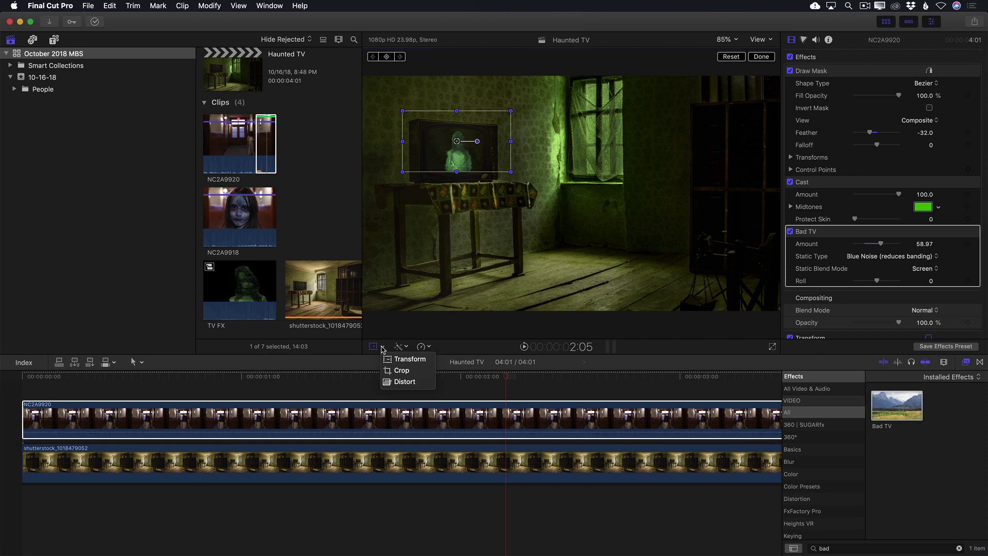
click(407, 369)
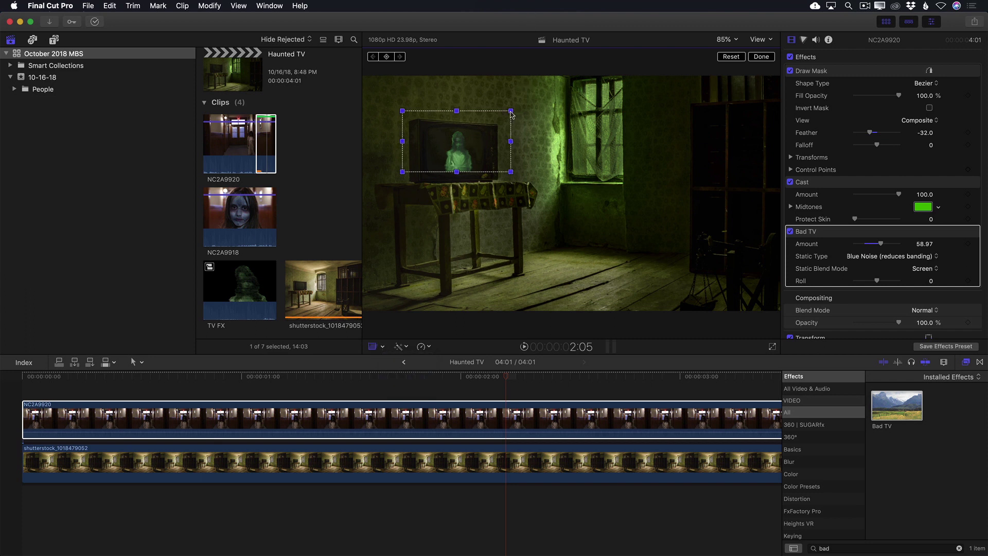
drag(511, 114, 505, 125)
drag(511, 173, 502, 173)
drag(505, 121, 499, 123)
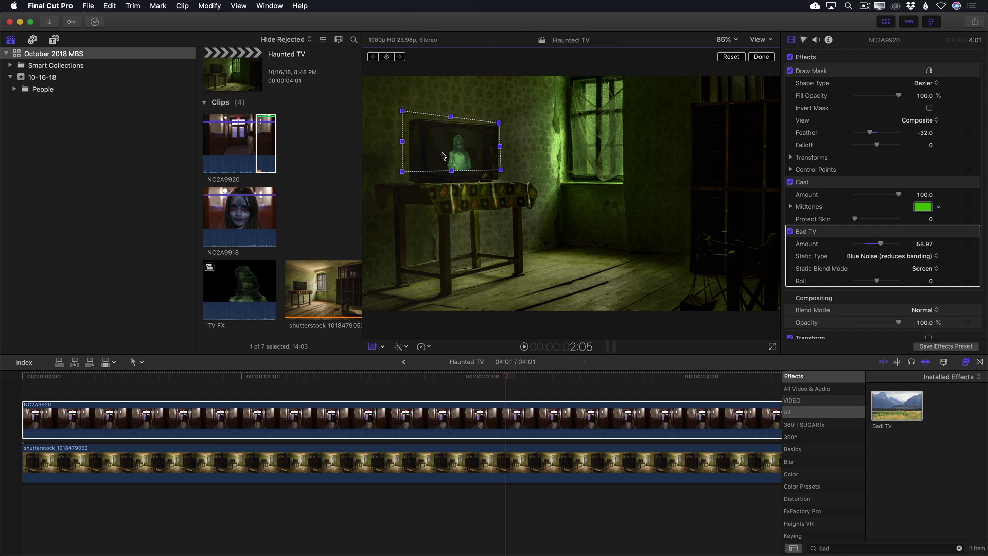
drag(451, 171, 451, 170)
Set the ghost clip's Blend Mode to Linear Dodge and play the composite from the start
scroll(900, 229, down, 5)
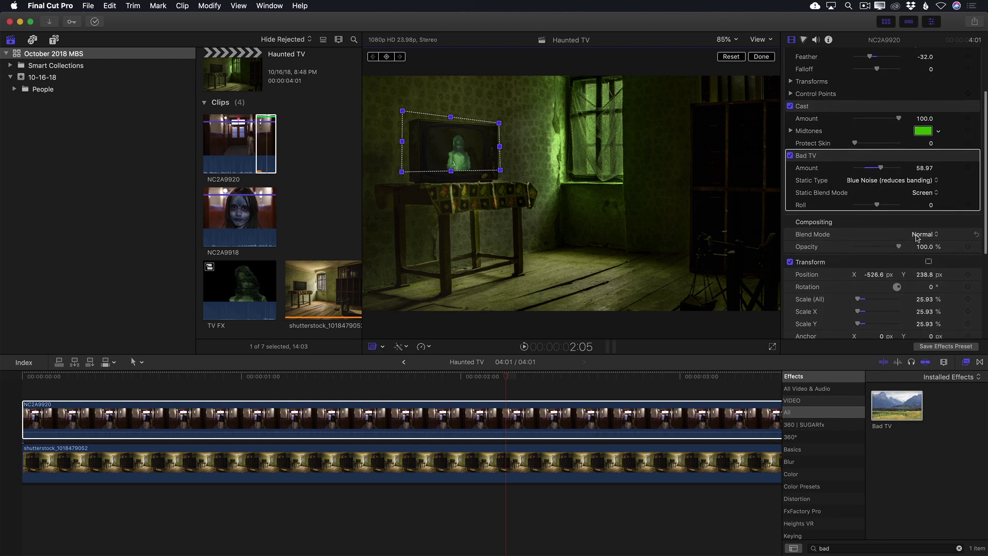
click(919, 236)
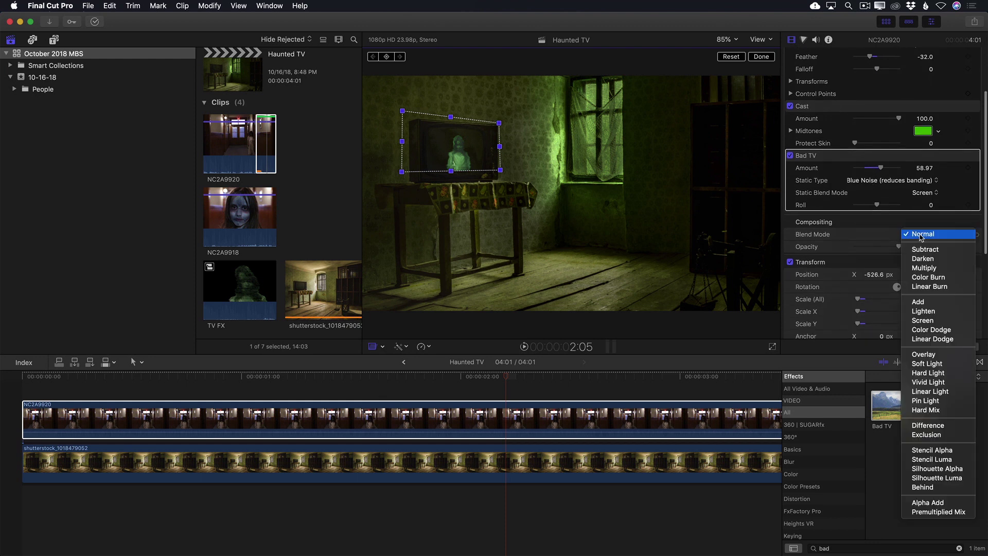
click(923, 339)
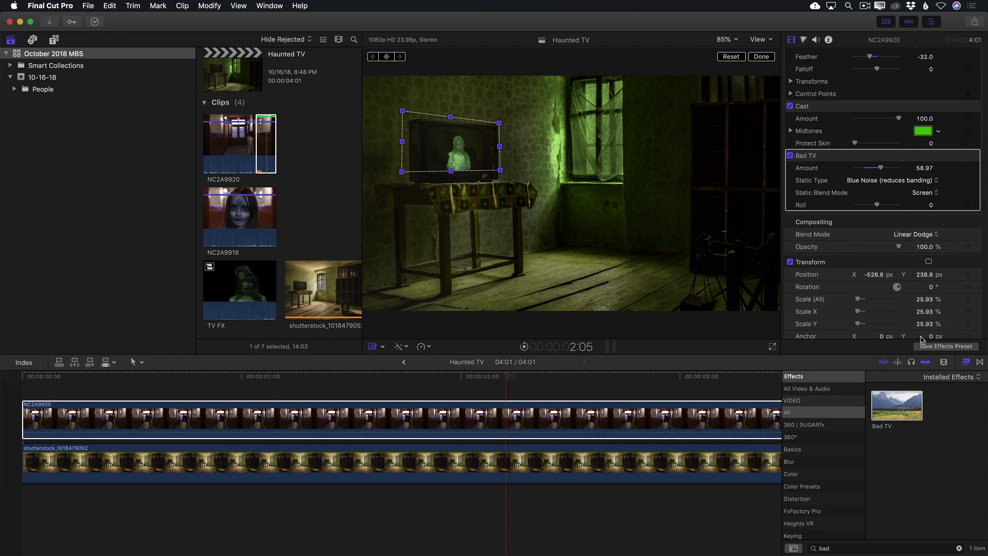
key(Home)
key(space)
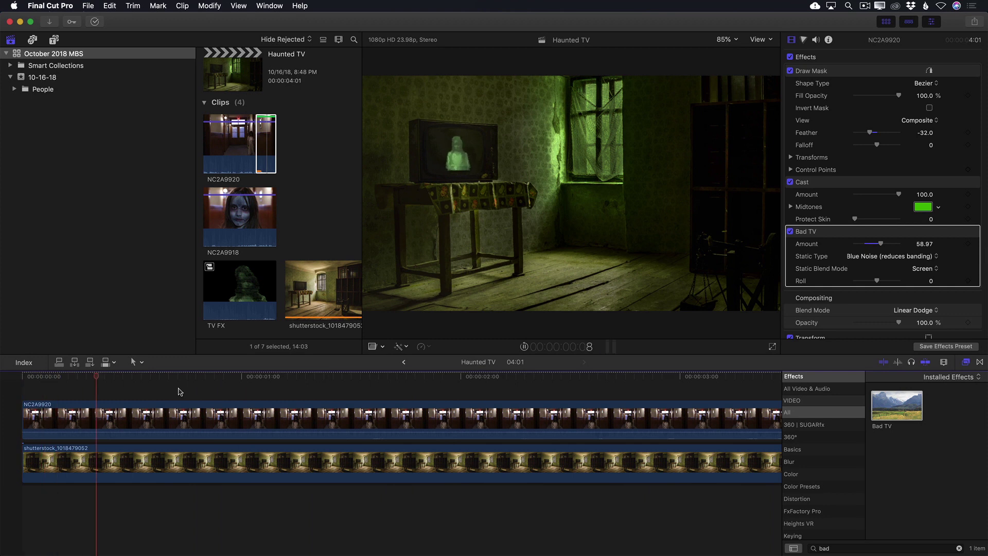
Keyframe the Draw Mask Fill Opacity from 0% at the clip start to 100% at 1:14
key(space)
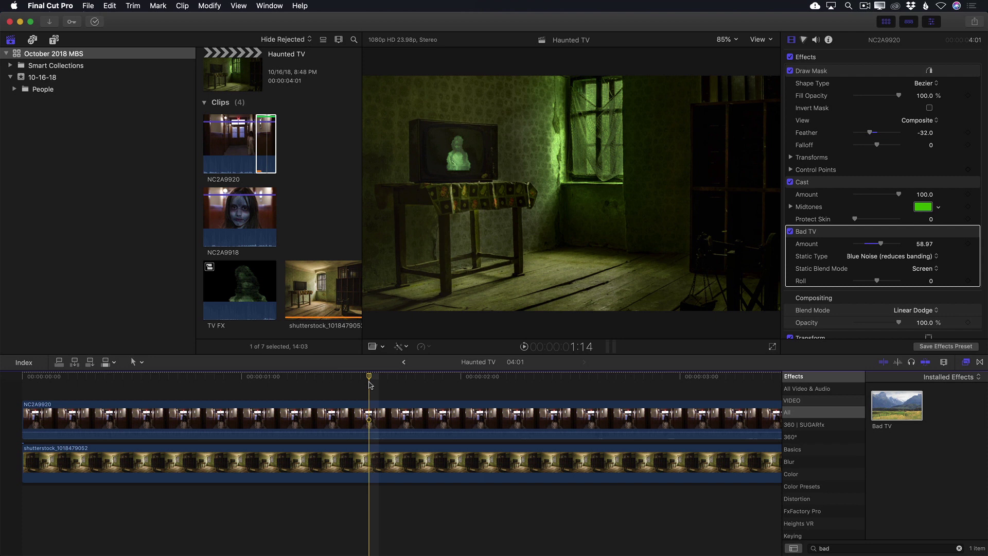
key(c)
key(Home)
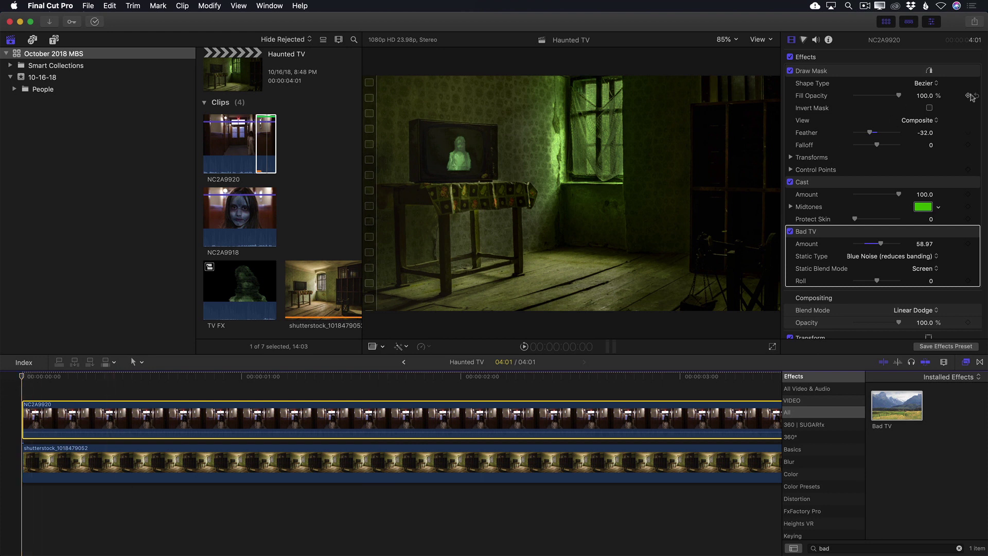
drag(904, 99, 841, 100)
key(space)
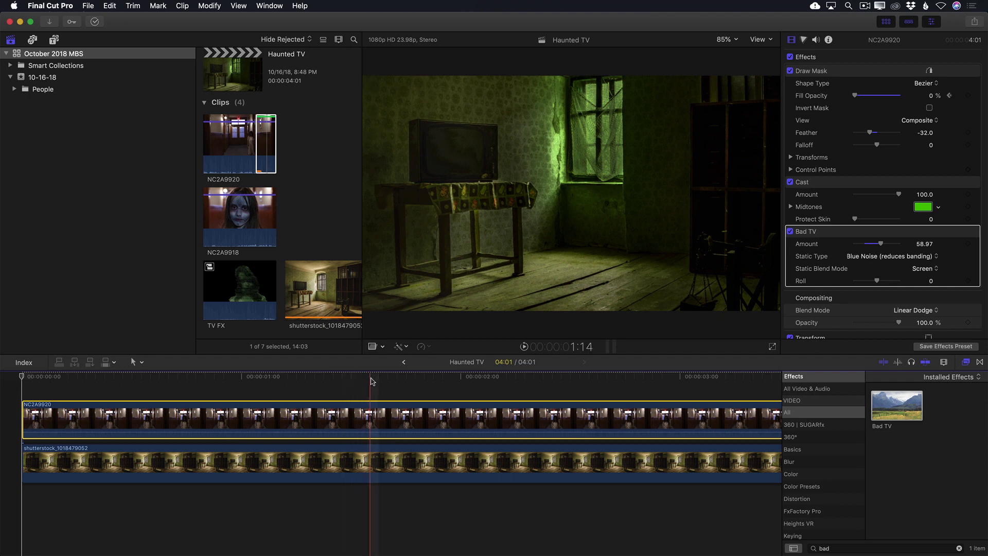
drag(857, 99, 910, 99)
Add a 0% Fill Opacity keyframe near the clip's end and play back the fades
scroll(600, 381, right, 10)
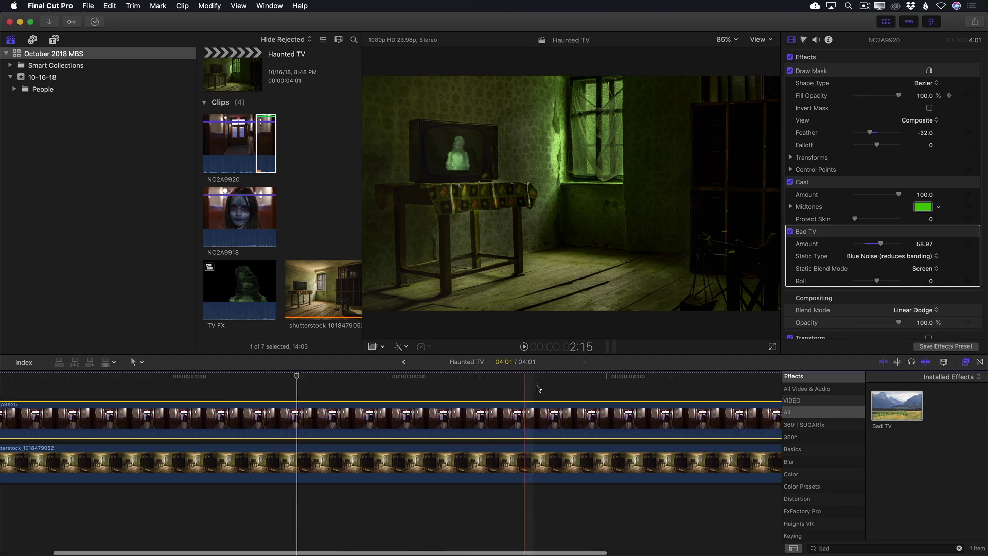
click(658, 381)
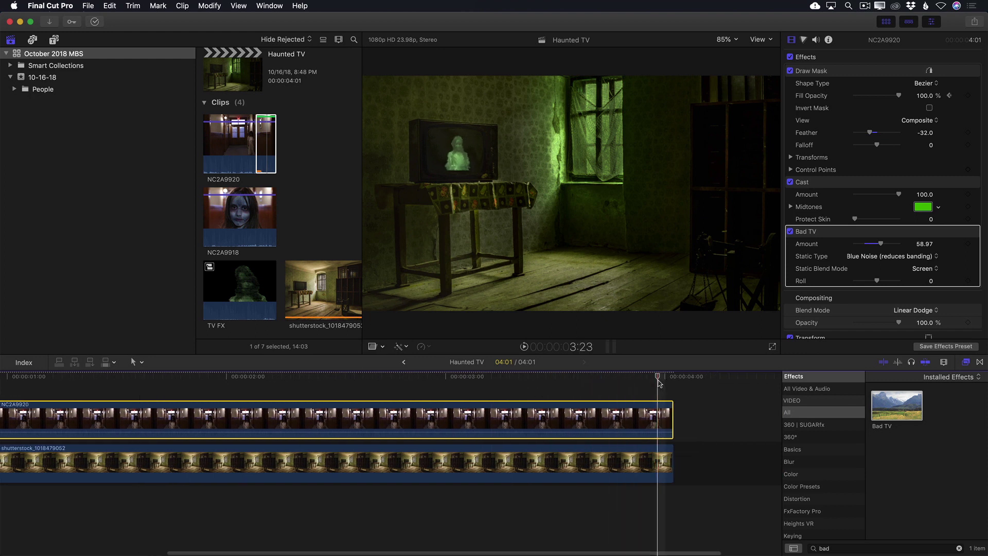
drag(898, 97, 832, 102)
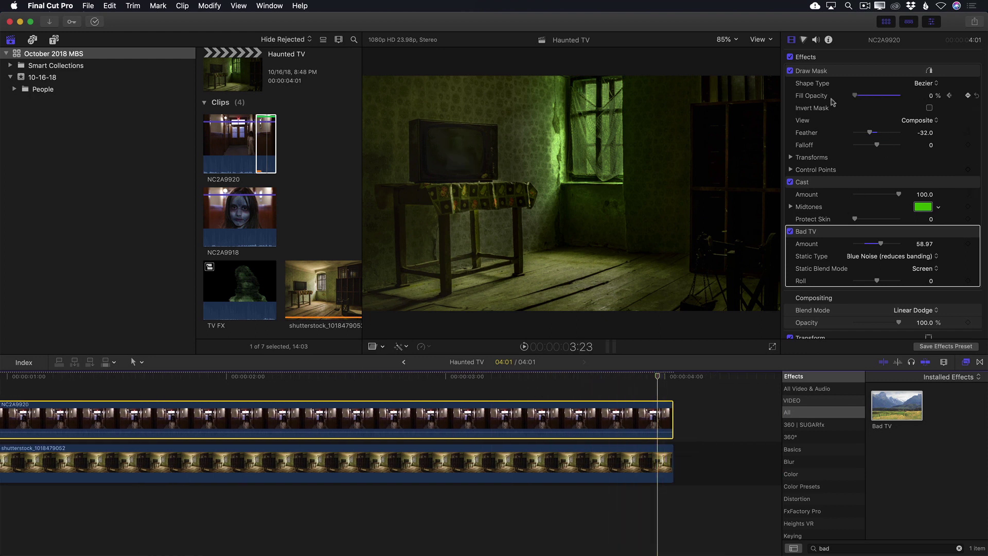
key(space)
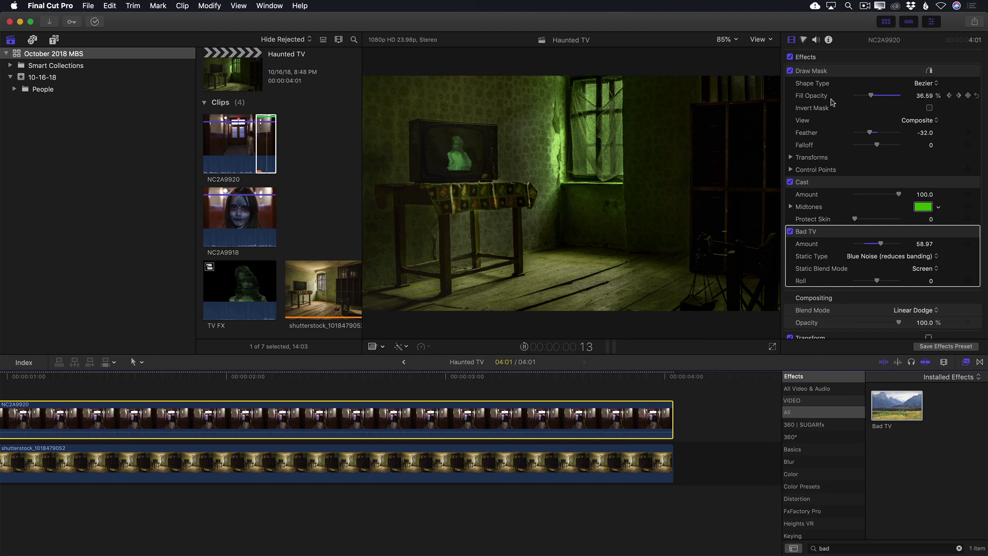